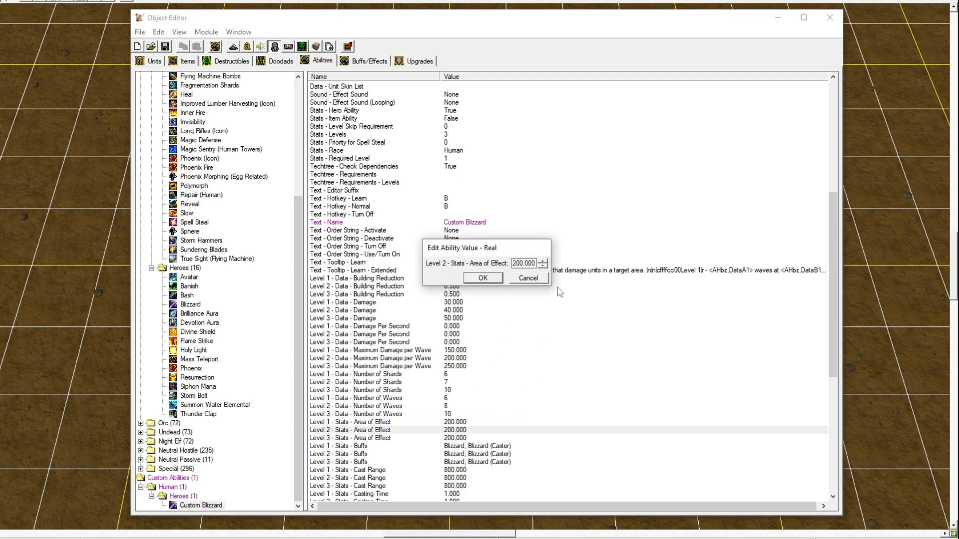
# Set Custom Blizzard's Area of Effect to 400 for level 2 and 800 for level 3
pyautogui.press('Return')
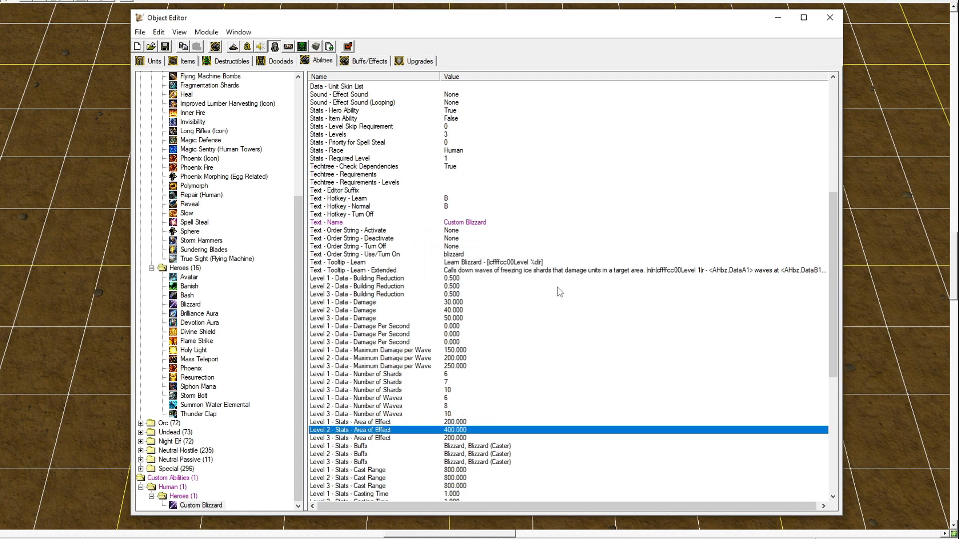
pyautogui.doubleClick(447, 439)
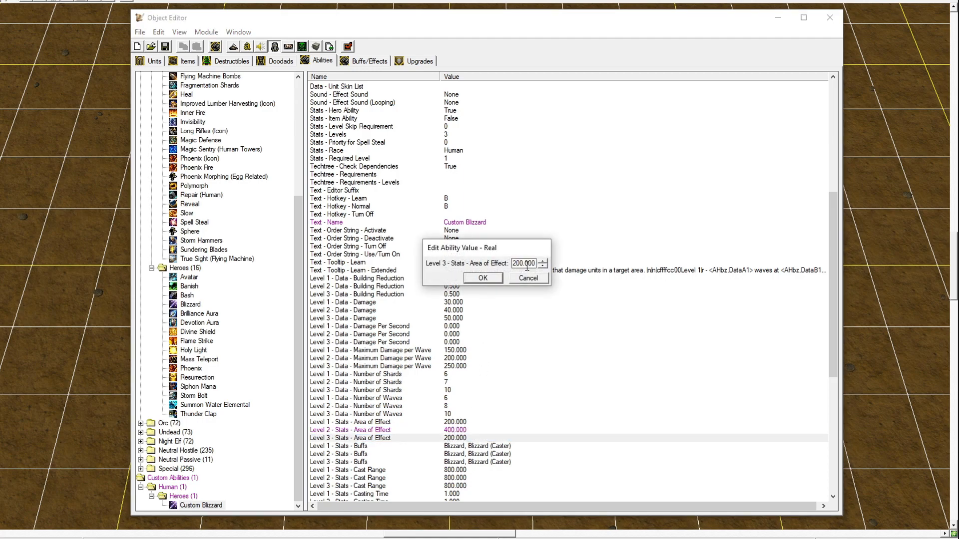
pyautogui.press('Return')
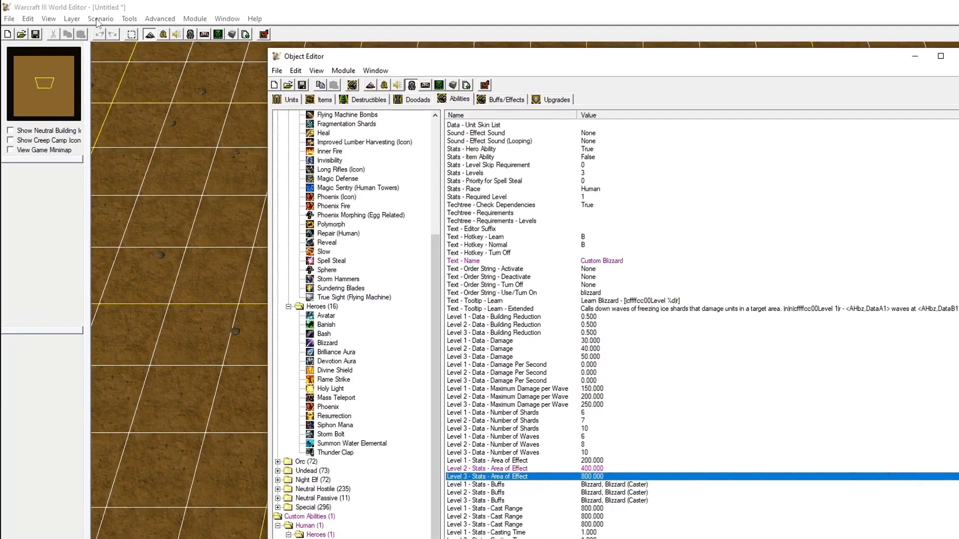
# Name the map "Custom Spell" in its map description
pyautogui.click(99, 20)
pyautogui.click(111, 32)
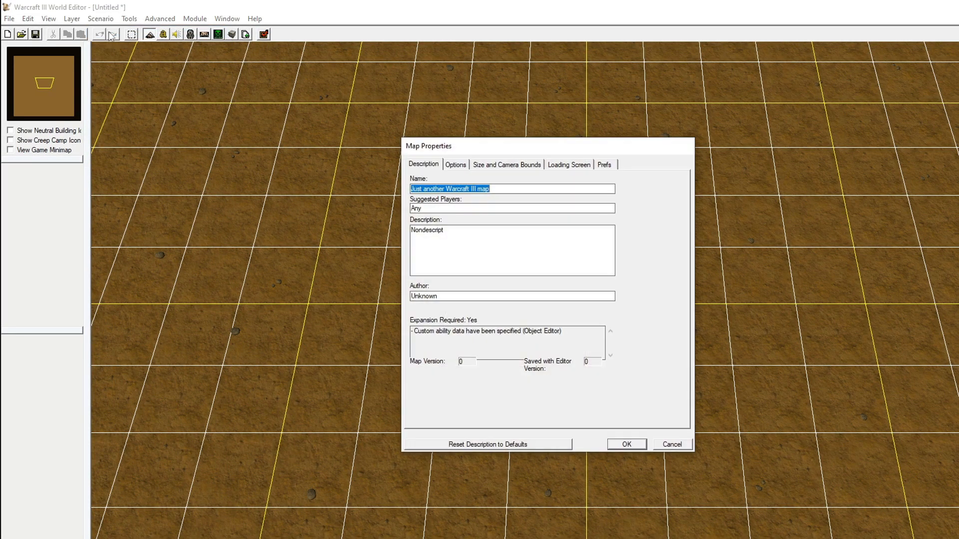
pyautogui.write('Custom Spell')
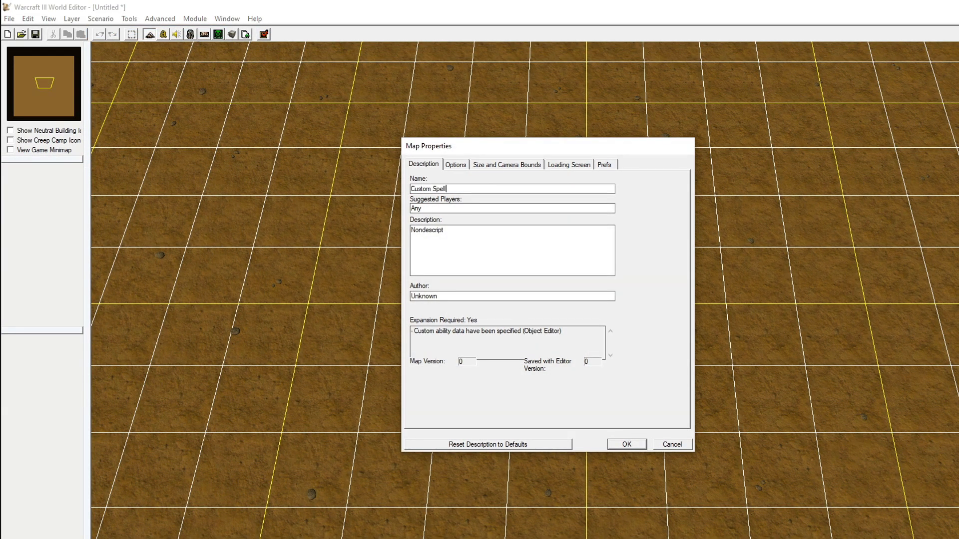
pyautogui.press('Return')
# Create a custom unit named "Custom Paladin" from the Human melee hero Paladin, keeping the suggested object ID H000
pyautogui.click(192, 36)
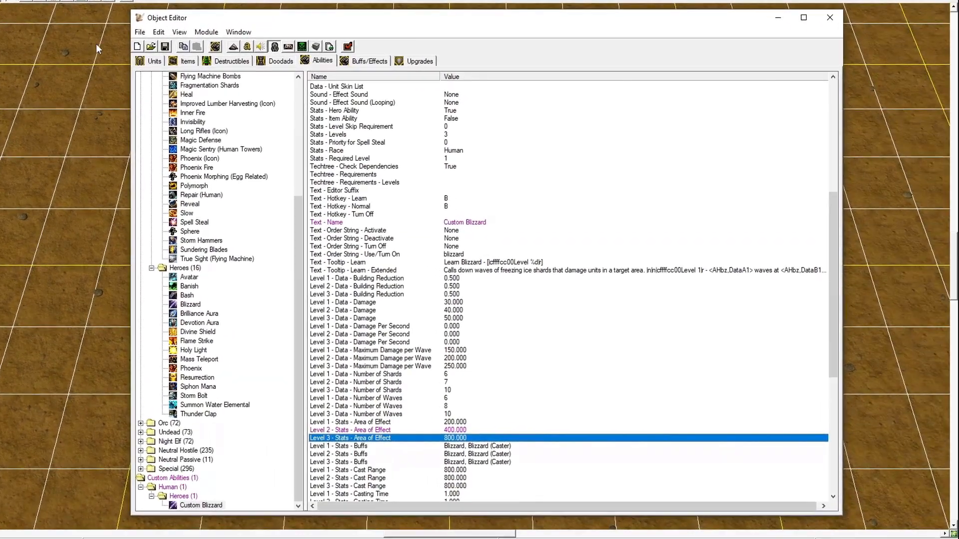
pyautogui.click(154, 61)
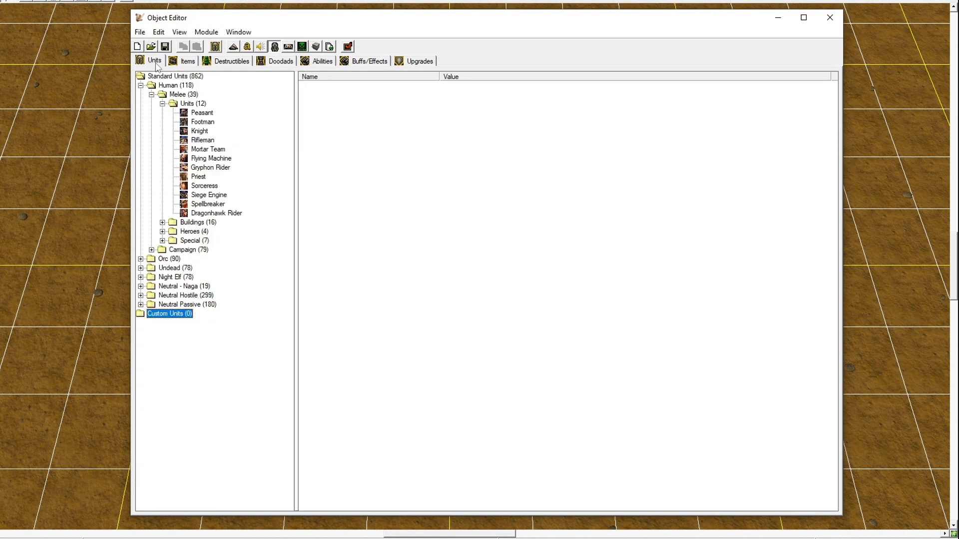
pyautogui.click(162, 232)
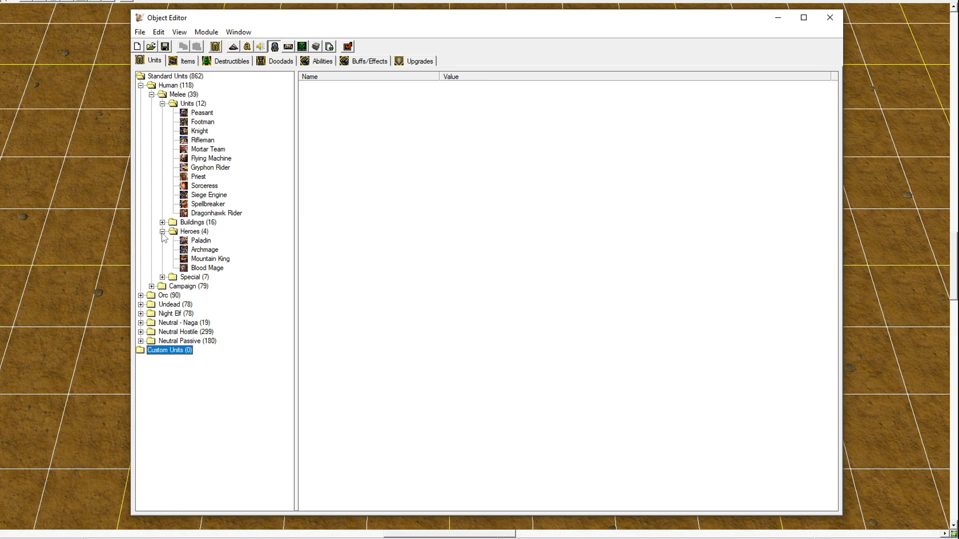
pyautogui.click(202, 241)
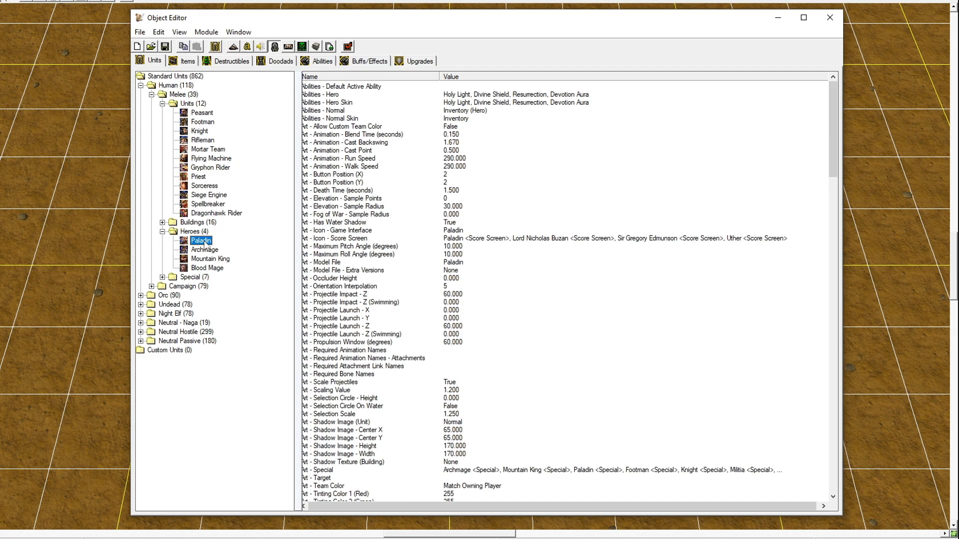
pyautogui.rightClick(205, 243)
pyautogui.click(241, 298)
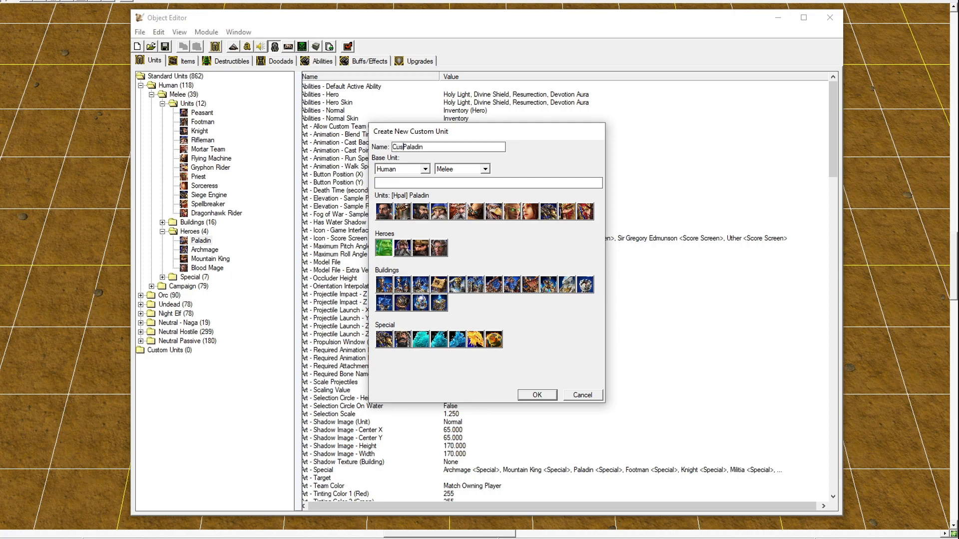
pyautogui.write('Custom')
pyautogui.press('Return')
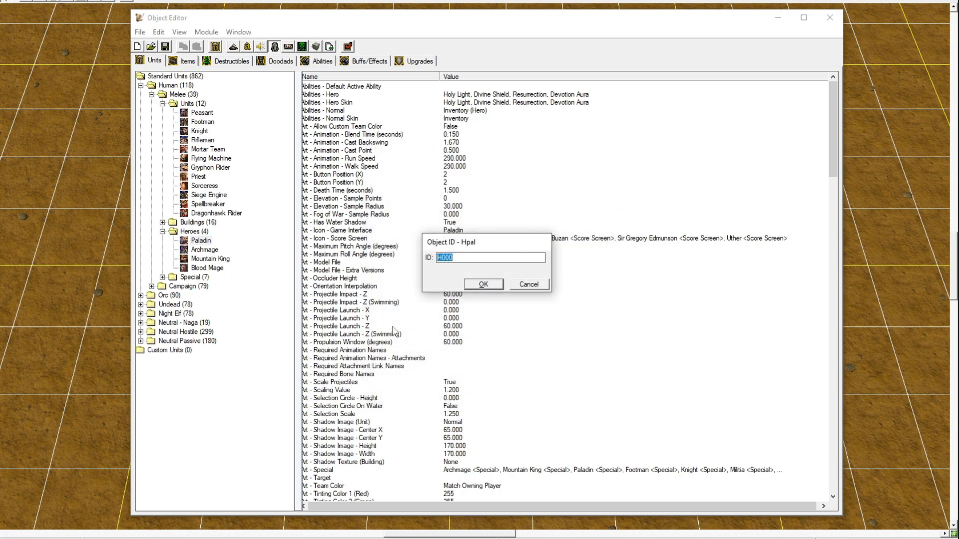
pyautogui.click(497, 285)
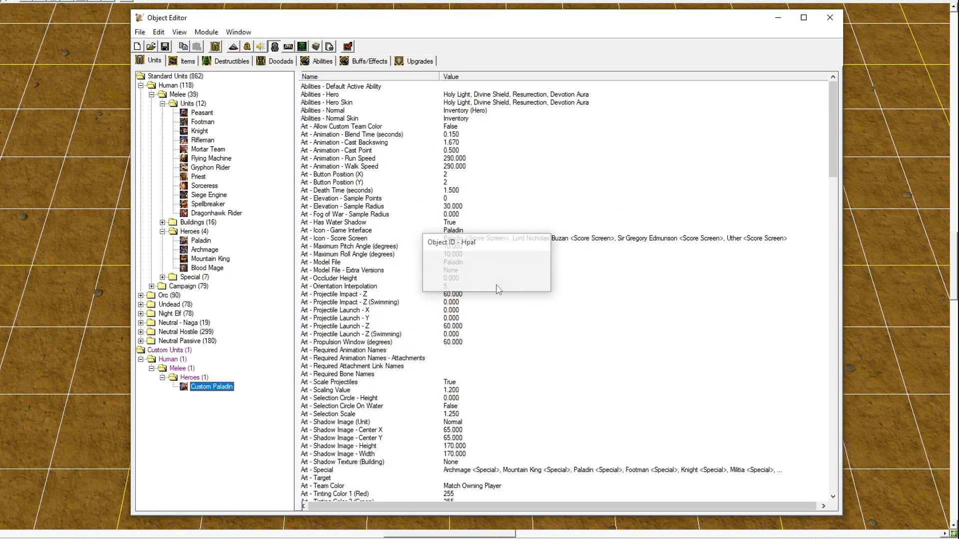
# Remove Holy Light, Divine Shield, Resurrection and Devotion Aura from the Custom Paladin's hero abilities
pyautogui.doubleClick(453, 96)
pyautogui.click(443, 212)
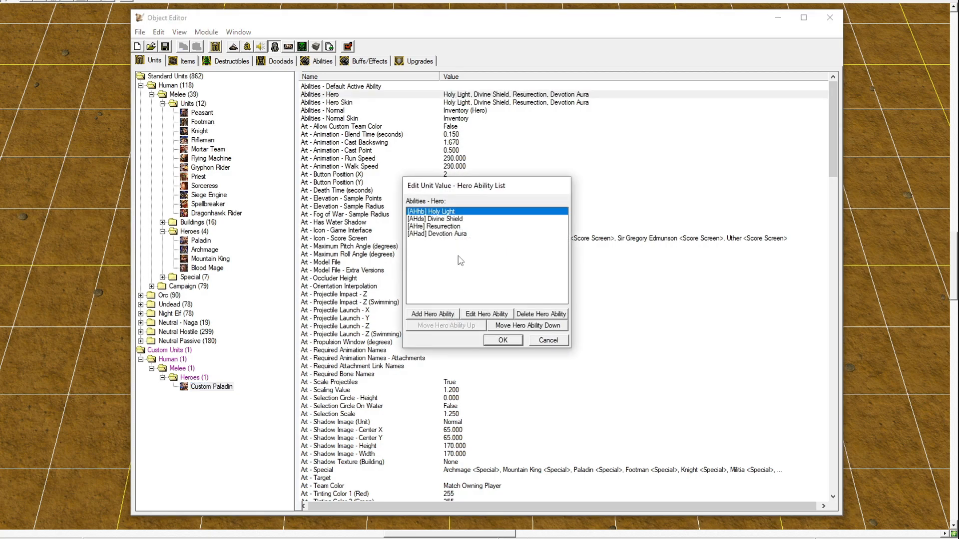
pyautogui.click(541, 314)
pyautogui.click(541, 314)
pyautogui.click(541, 314)
pyautogui.click(541, 314)
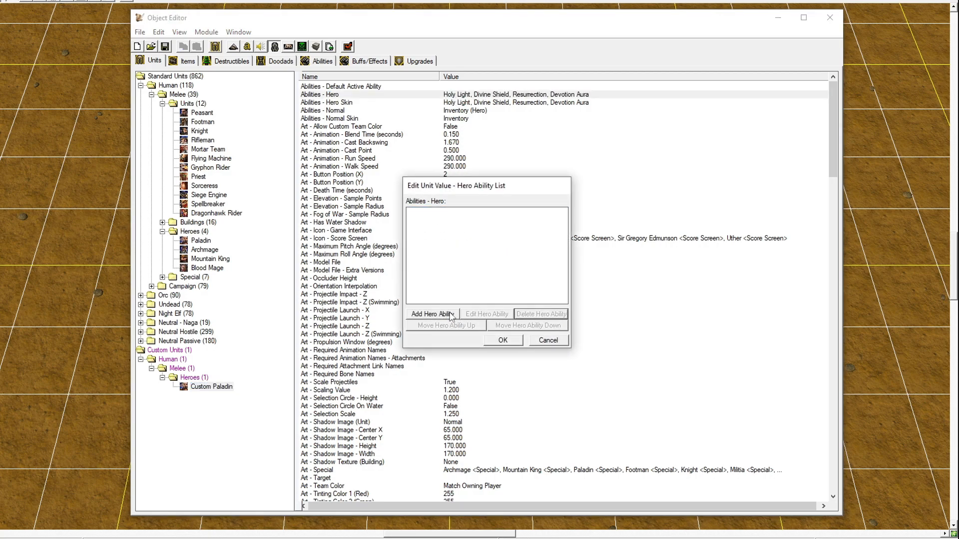
# Add the custom ability Custom Blizzard to the Custom Paladin's hero abilities
pyautogui.click(433, 314)
pyautogui.click(694, 148)
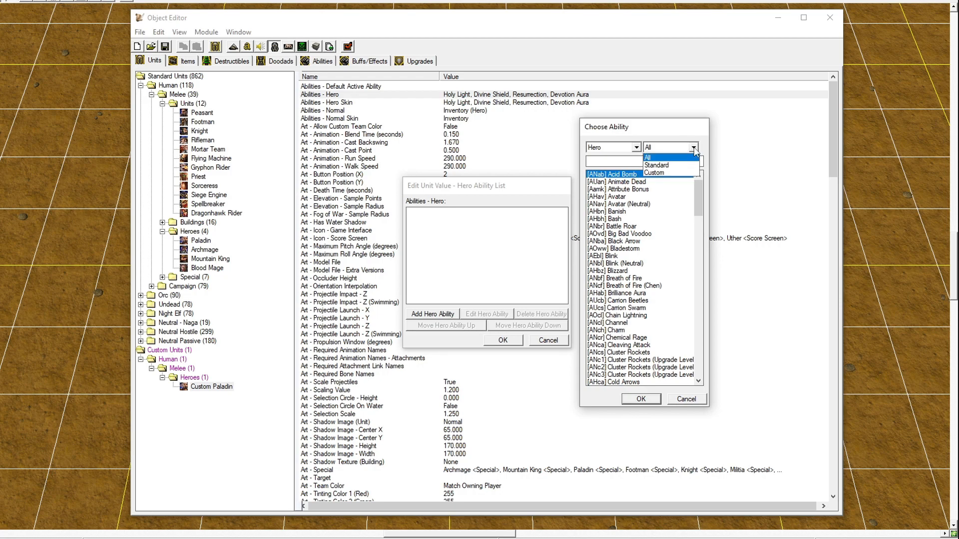
pyautogui.click(672, 173)
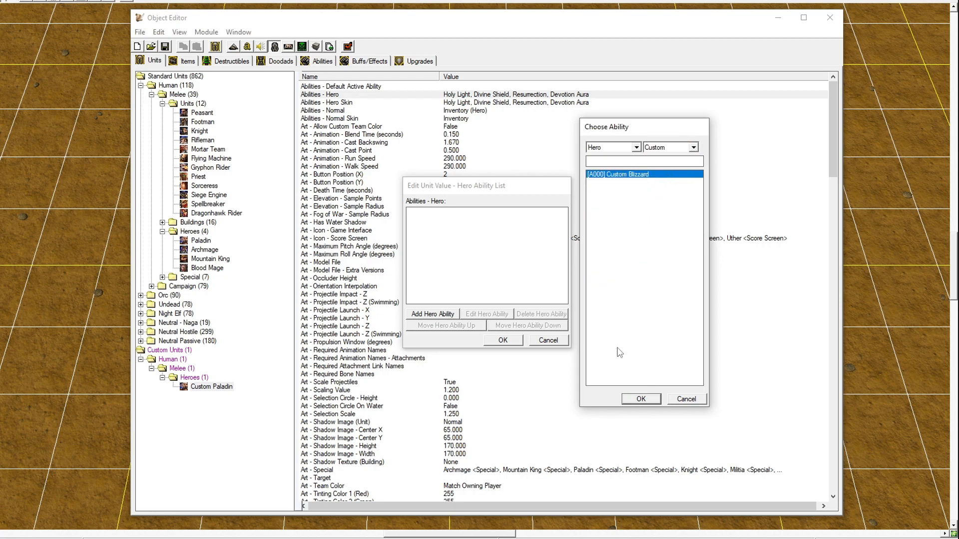
pyautogui.click(640, 399)
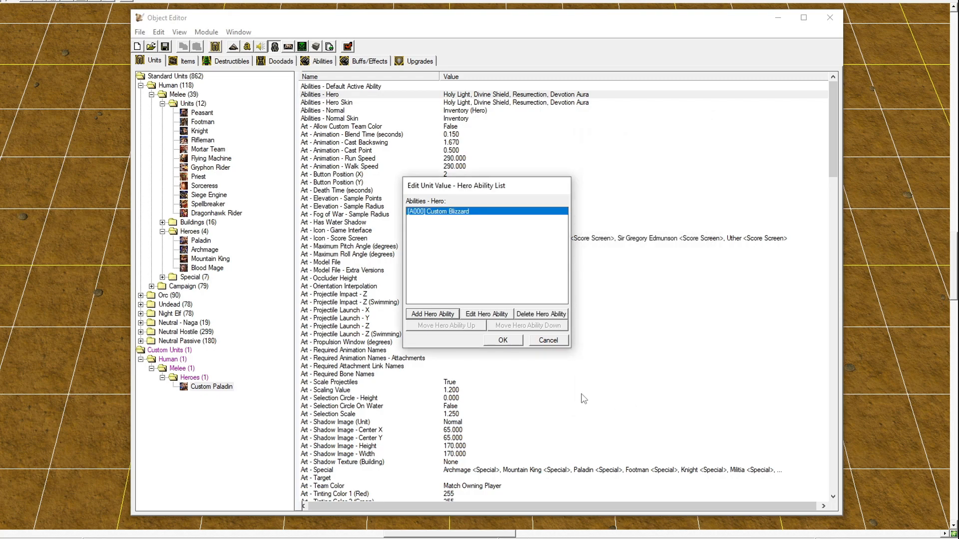
pyautogui.click(502, 340)
# Replace all of the Custom Paladin's hero skin abilities with Custom Blizzard and close the Object Editor
pyautogui.doubleClick(478, 106)
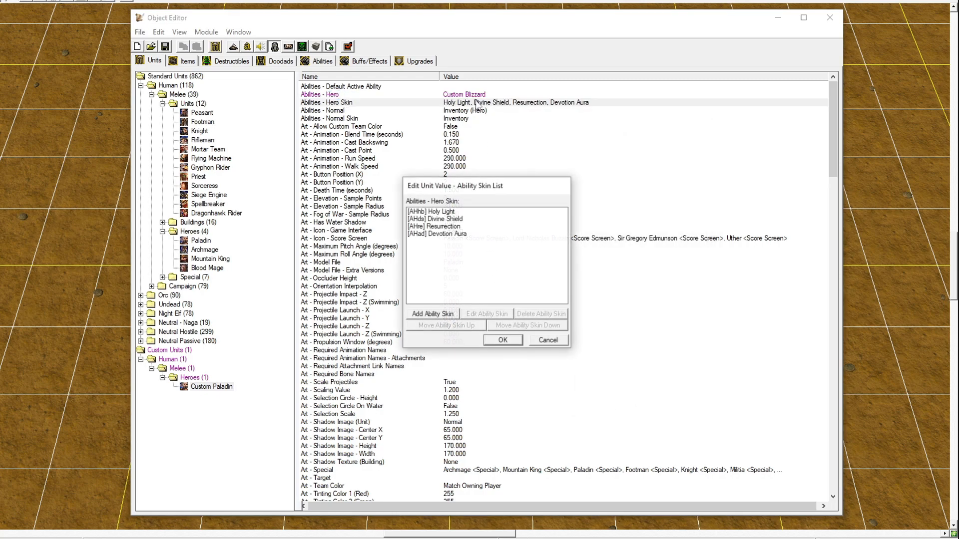
pyautogui.click(451, 211)
pyautogui.tripleClick(528, 314)
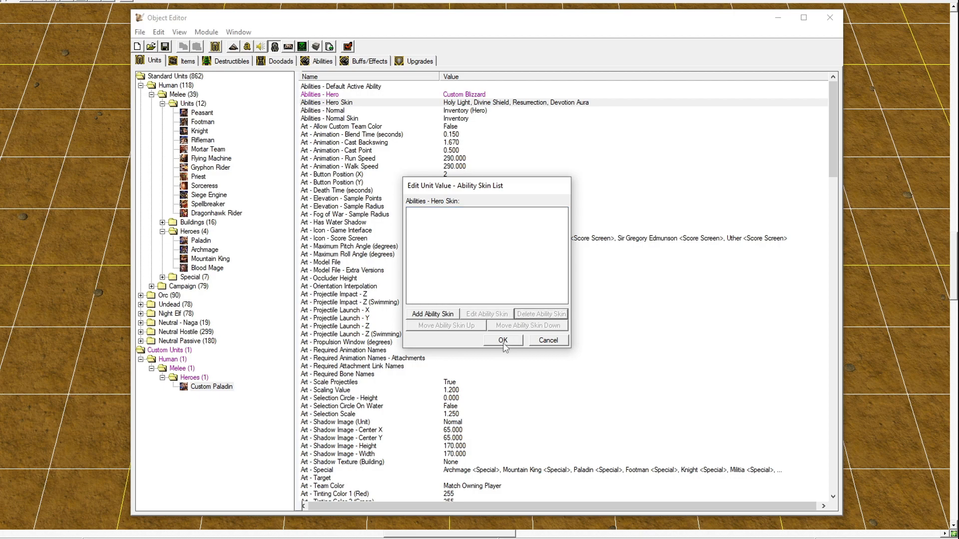
pyautogui.click(434, 314)
pyautogui.click(667, 147)
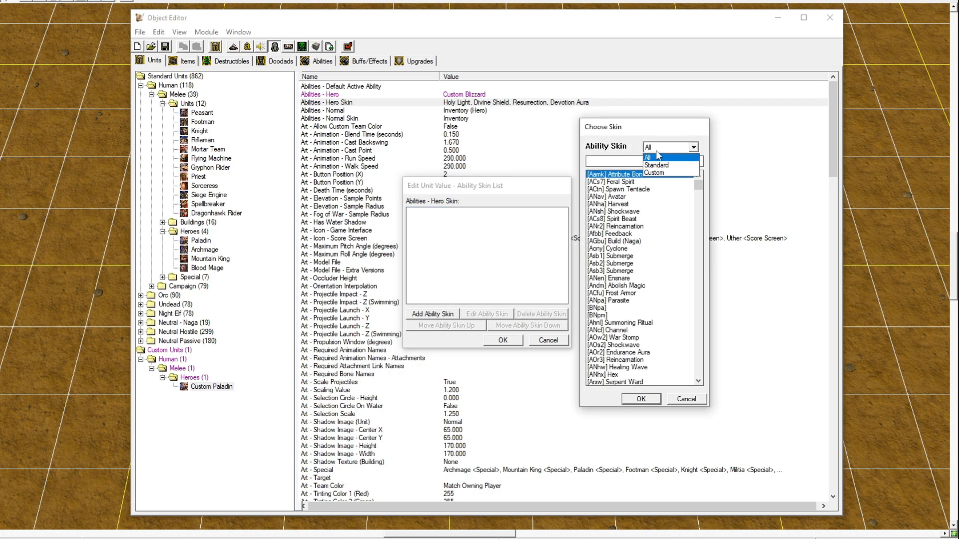
pyautogui.click(658, 174)
pyautogui.click(640, 399)
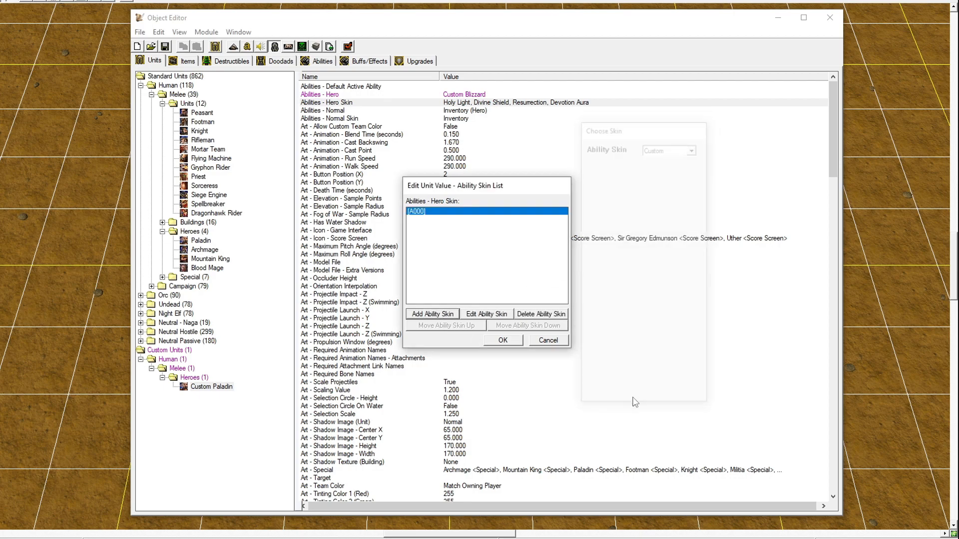
pyautogui.click(502, 352)
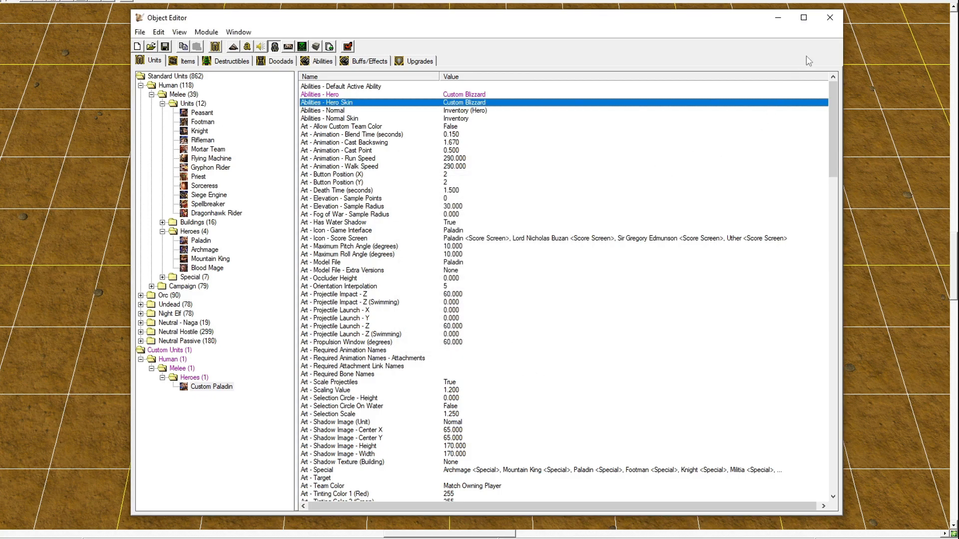
pyautogui.click(829, 17)
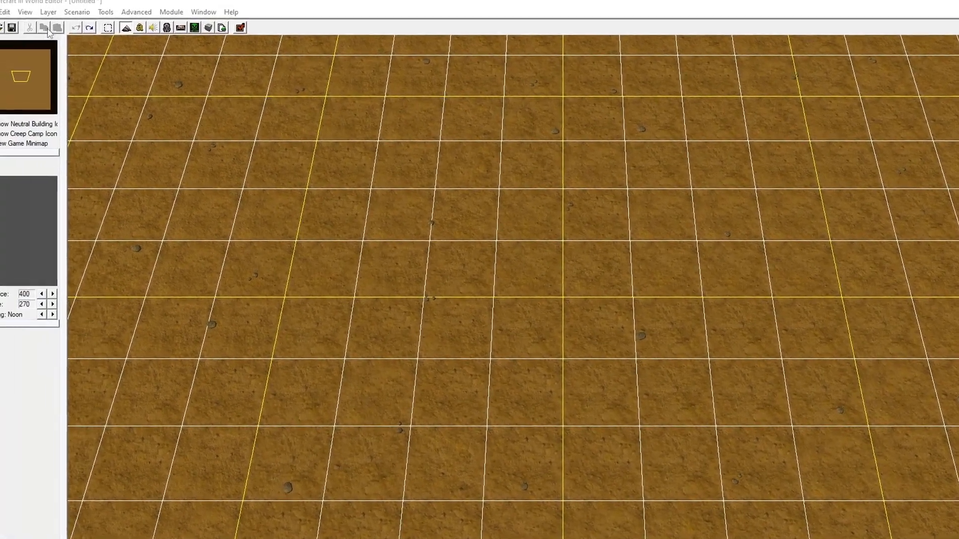
# Place the custom Human hero Custom Paladin for Player 1 (Red) near the middle of the terrain
pyautogui.click(48, 12)
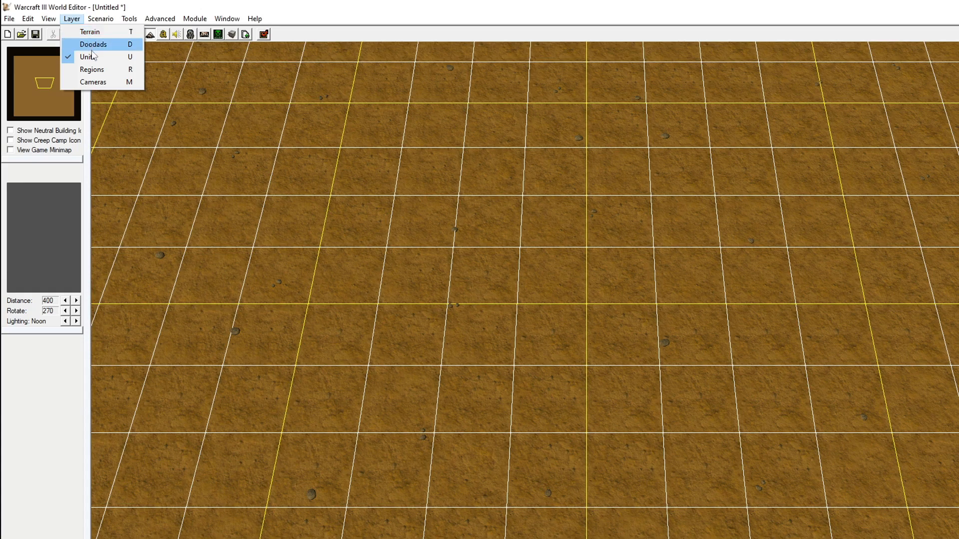
pyautogui.click(92, 57)
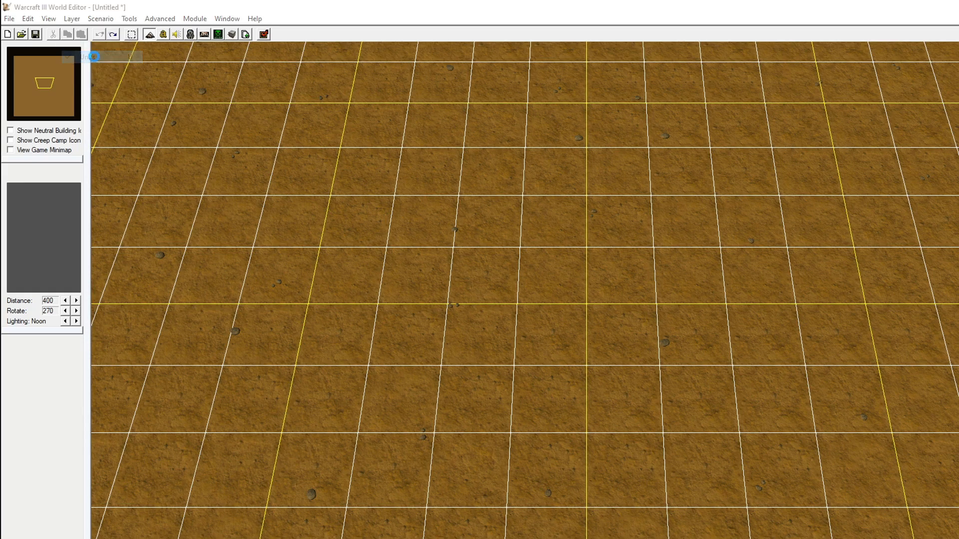
pyautogui.click(930, 63)
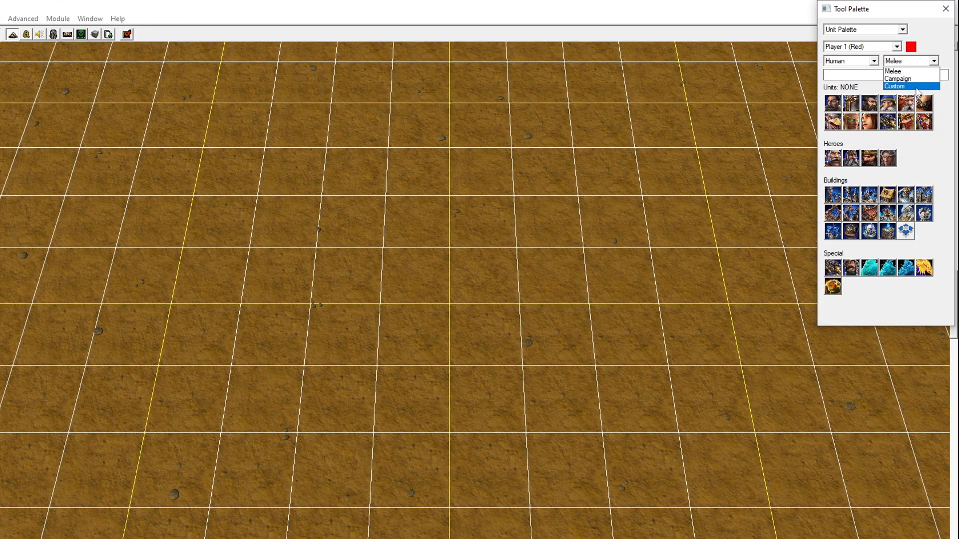
pyautogui.click(909, 86)
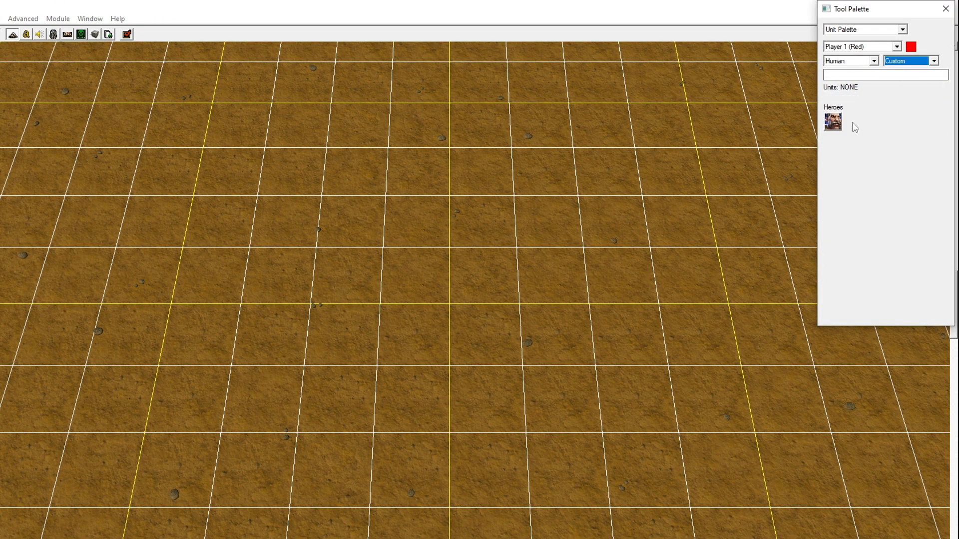
pyautogui.click(832, 122)
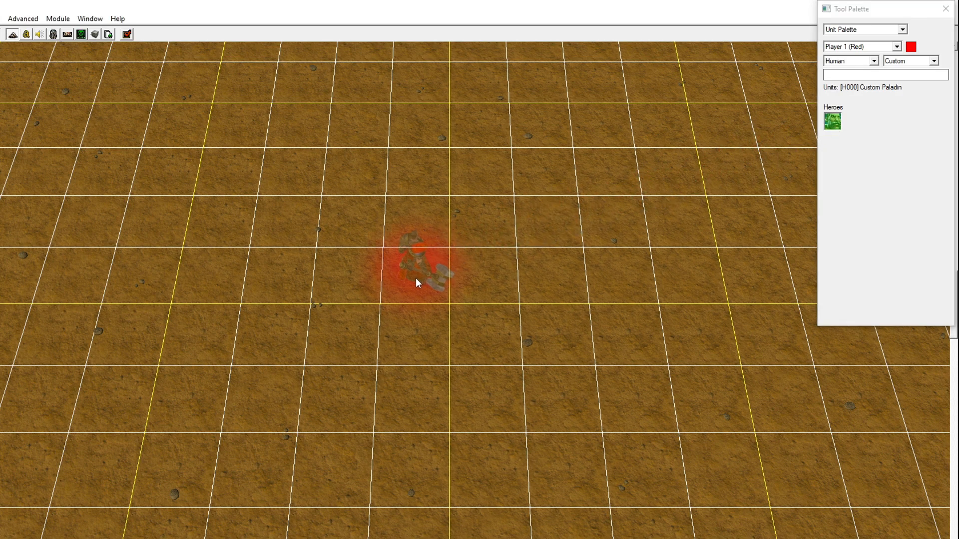
pyautogui.click(415, 277)
# Paint a rectangular patch of grass on the terrain around the Custom Paladin
pyautogui.click(902, 29)
pyautogui.click(849, 37)
pyautogui.moveTo(325, 145)
pyautogui.mouseDown()
pyautogui.moveTo(439, 305)
pyautogui.moveTo(434, 363)
pyautogui.moveTo(574, 145)
pyautogui.mouseUp()
pyautogui.click(946, 9)
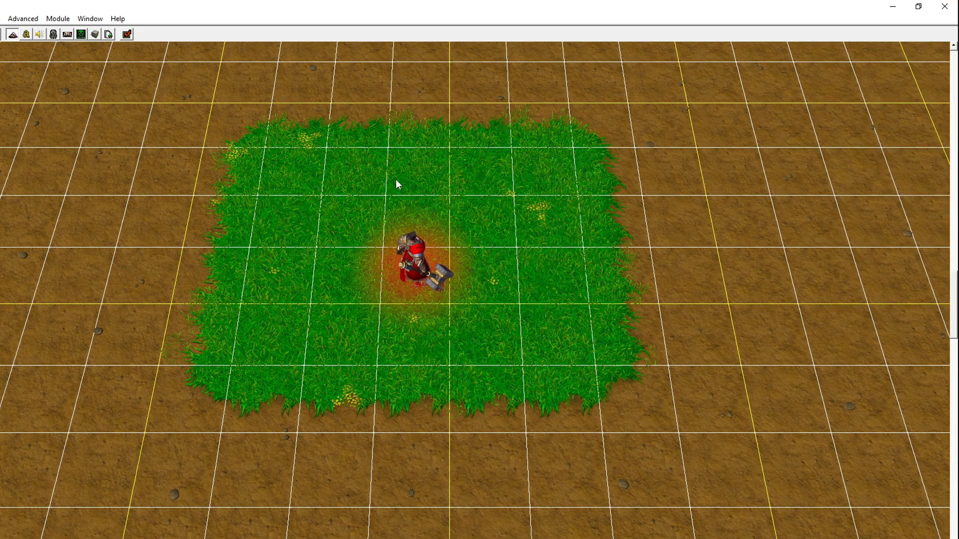
# Draw a rectangular region about 192 by 160 units on the grass just above the Custom Paladin
pyautogui.click(71, 19)
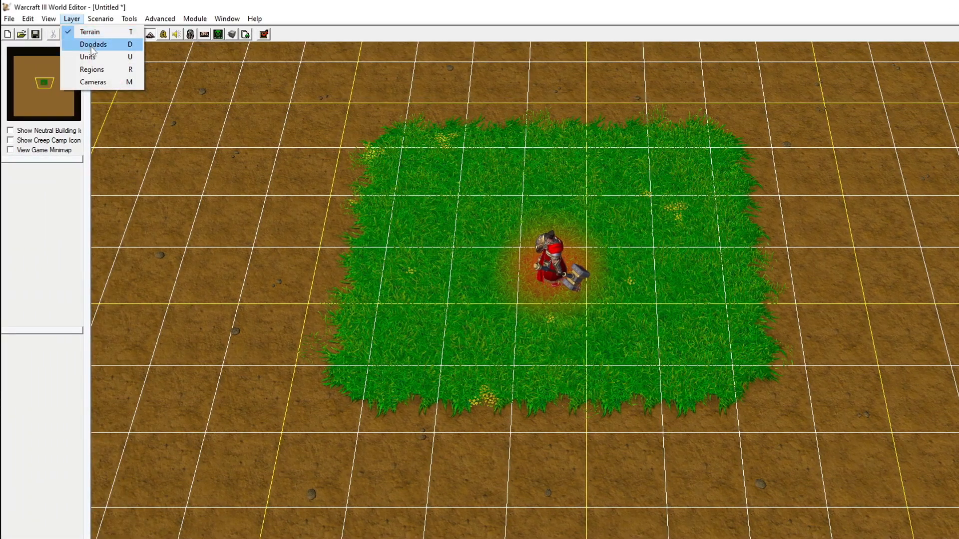
pyautogui.click(99, 73)
pyautogui.moveTo(511, 146); pyautogui.dragTo(585, 191)
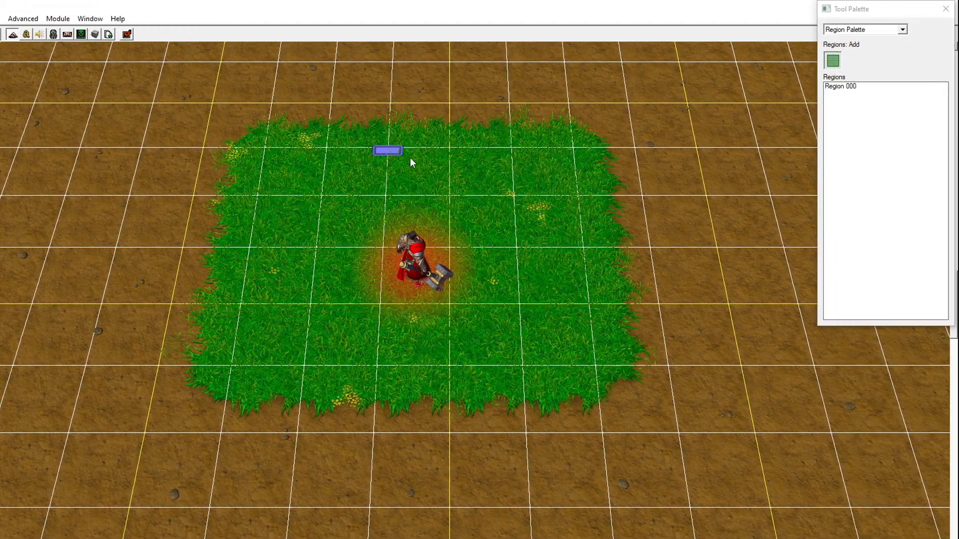
pyautogui.moveTo(461, 199); pyautogui.dragTo(475, 199)
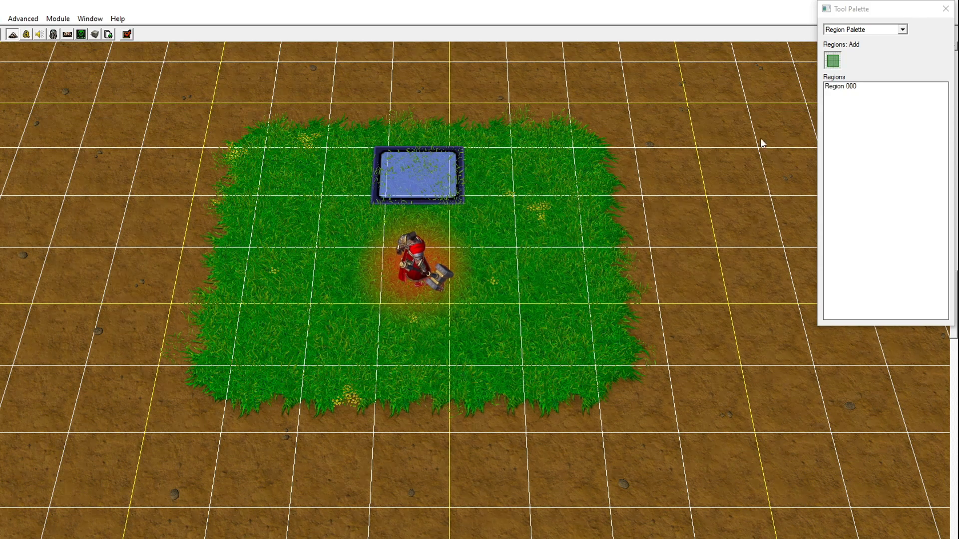
# Rename the new region above the Custom Paladin to XP Spawn
pyautogui.click(849, 88)
pyautogui.doubleClick(851, 89)
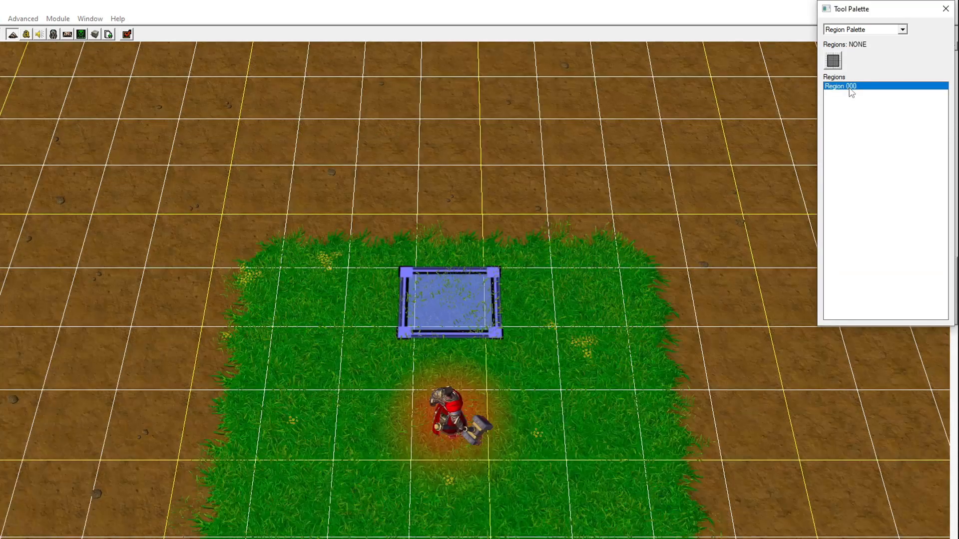
pyautogui.rightClick(851, 90)
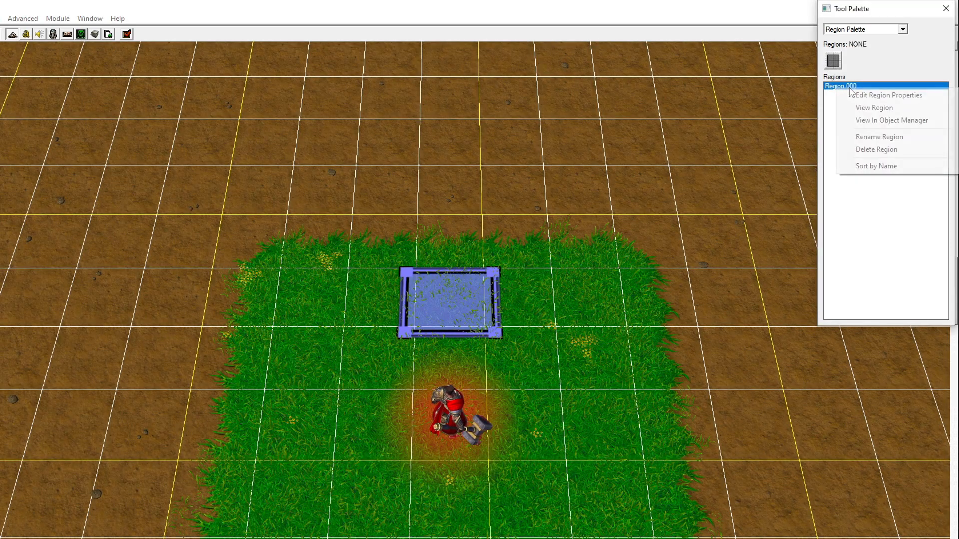
pyautogui.click(867, 138)
pyautogui.write('XP Spawn')
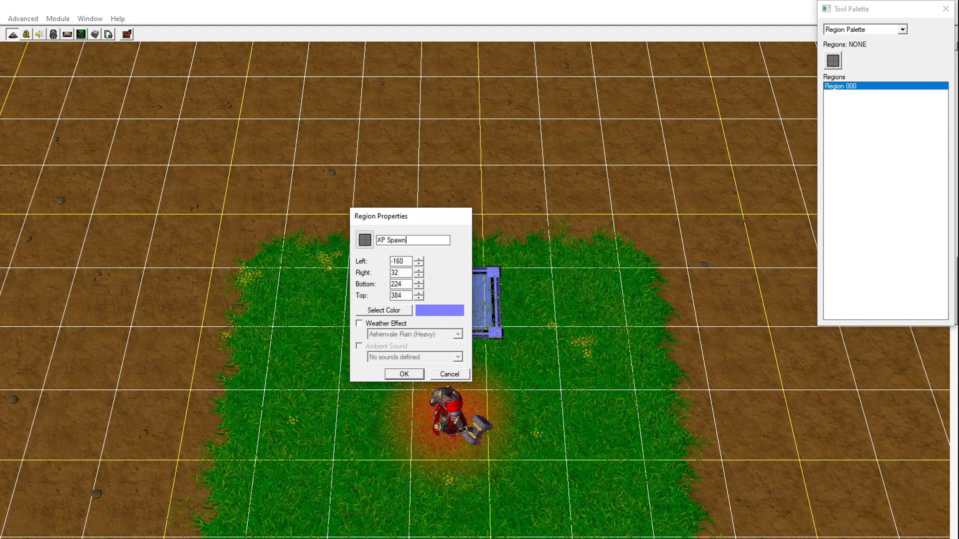
pyautogui.press('Return')
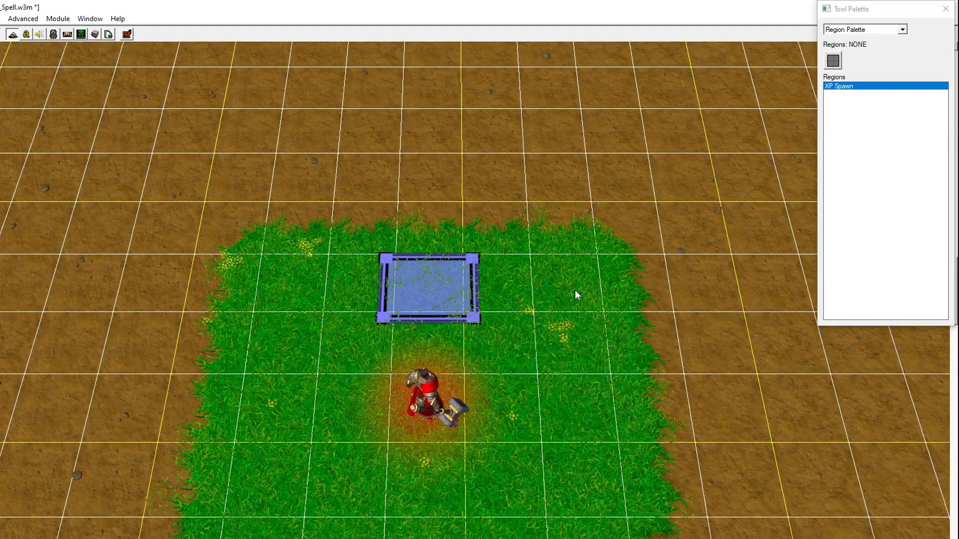
# Delete all the default Melee Game actions from the Melee Initialization trigger in the Trigger Editor
pyautogui.click(26, 36)
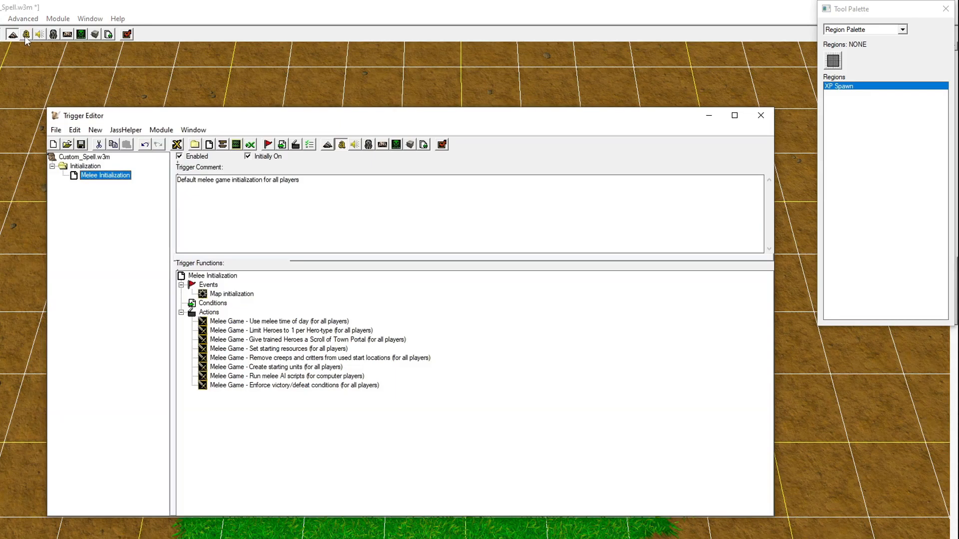
pyautogui.click(218, 323)
pyautogui.click(226, 386)
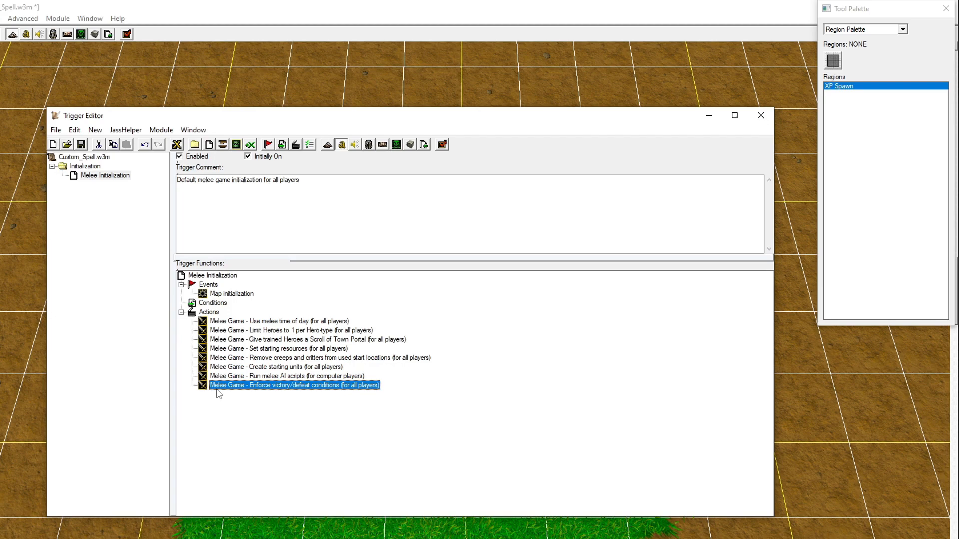
pyautogui.press('Delete')
pyautogui.press('Delete')
pyautogui.press('Delete')
pyautogui.press('Delete')
pyautogui.press('Delete')
pyautogui.press('Delete')
pyautogui.press('Delete')
pyautogui.press('Delete')
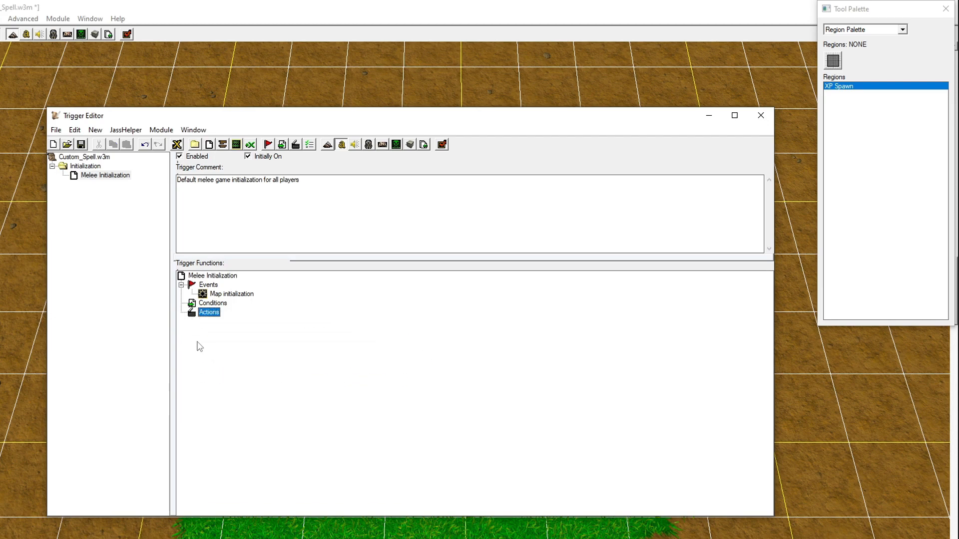
# Add a Game - Set Time Of Day action with the time 12.00 to the Melee Initialization trigger
pyautogui.rightClick(209, 315)
pyautogui.click(250, 431)
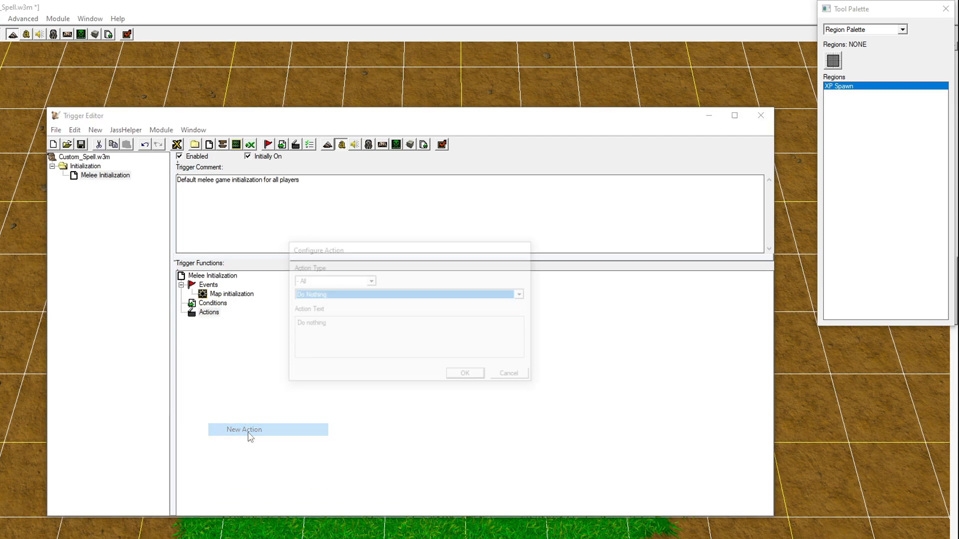
pyautogui.click(339, 296)
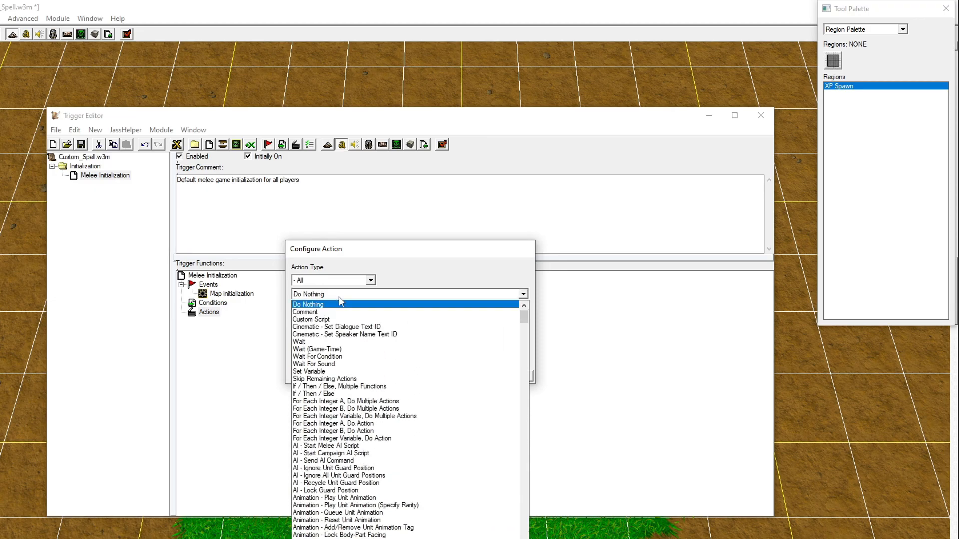
pyautogui.press('g')
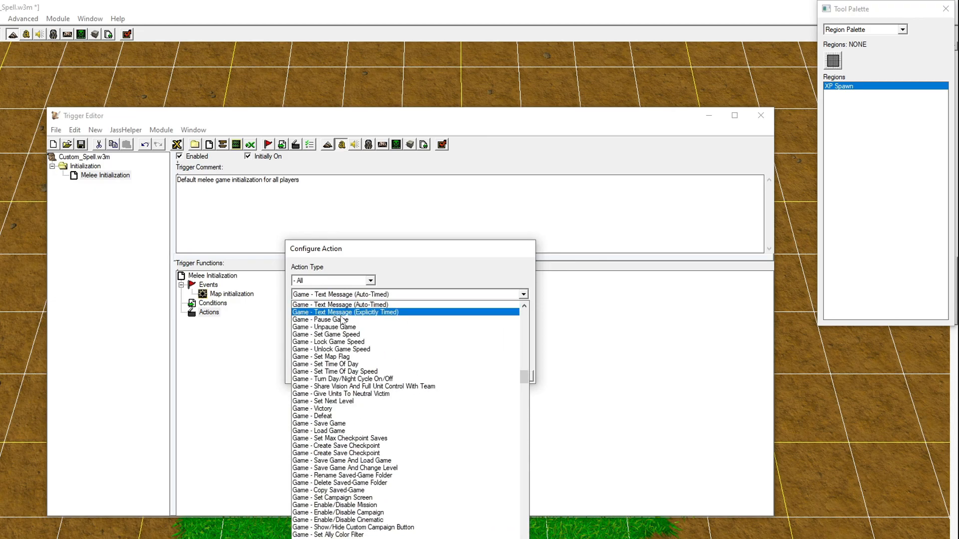
pyautogui.click(337, 364)
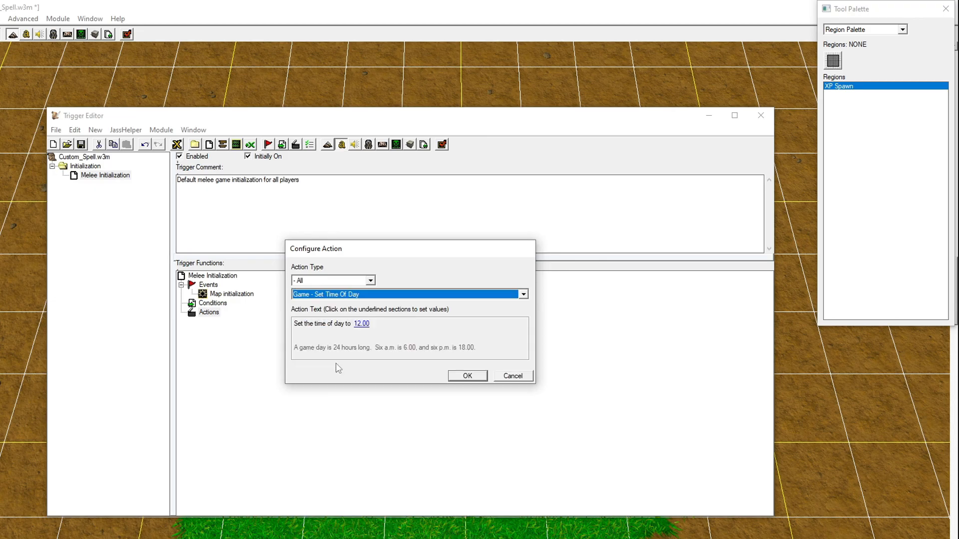
pyautogui.click(454, 377)
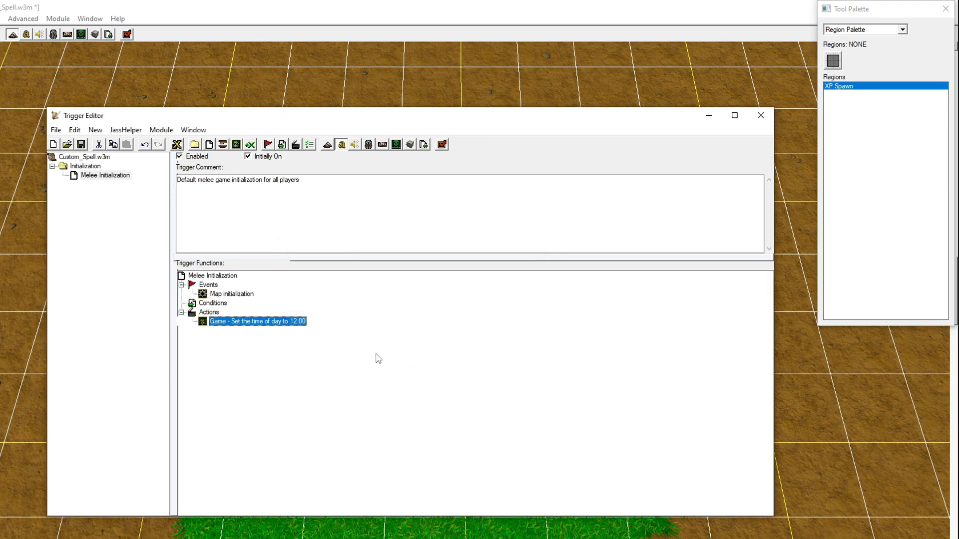
# Create a new trigger named XP Spawn in the Initialization category
pyautogui.click(209, 146)
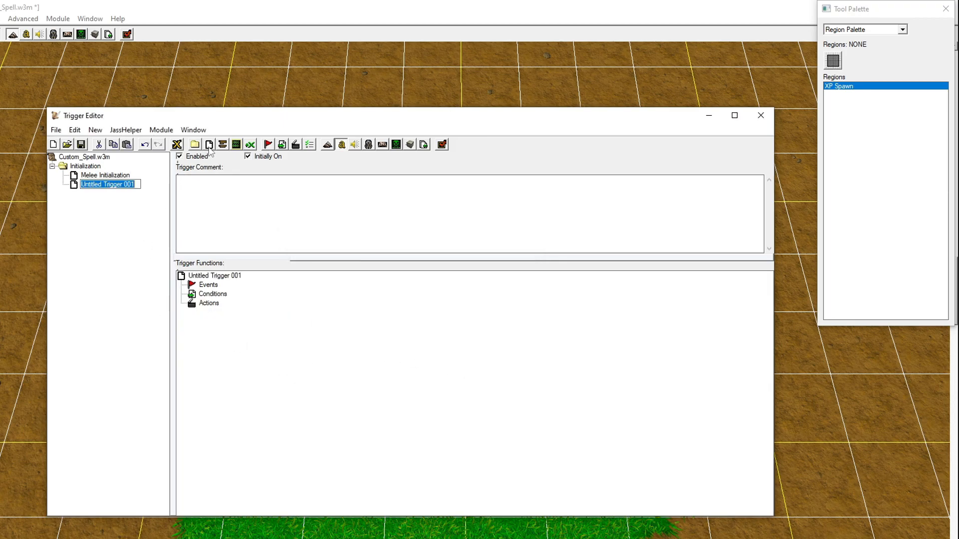
pyautogui.write('XP Spawn')
pyautogui.press('Return')
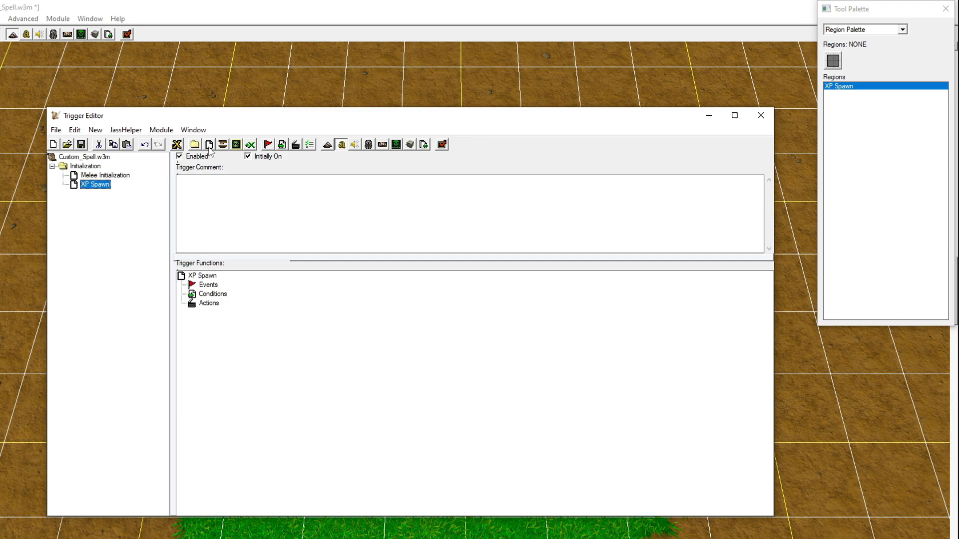
# Add a Time - Periodic Event that fires every 2.00 seconds of game time to the XP Spawn trigger
pyautogui.rightClick(206, 285)
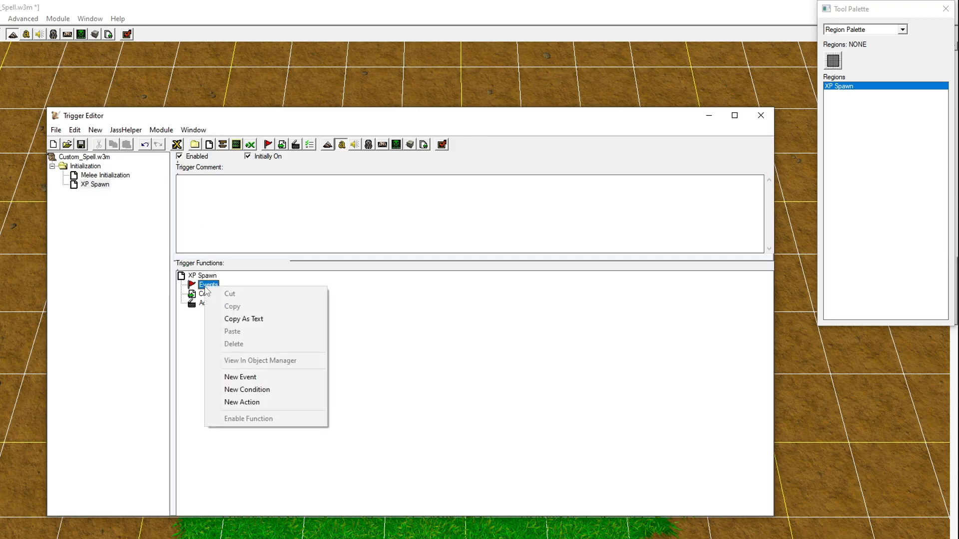
pyautogui.click(222, 376)
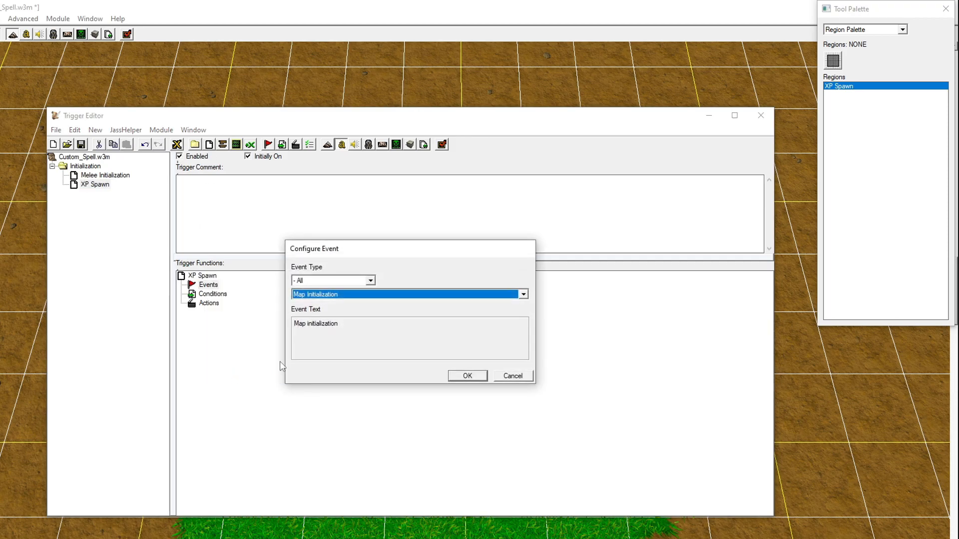
pyautogui.click(362, 297)
pyautogui.scroll(-1, 362, 296)
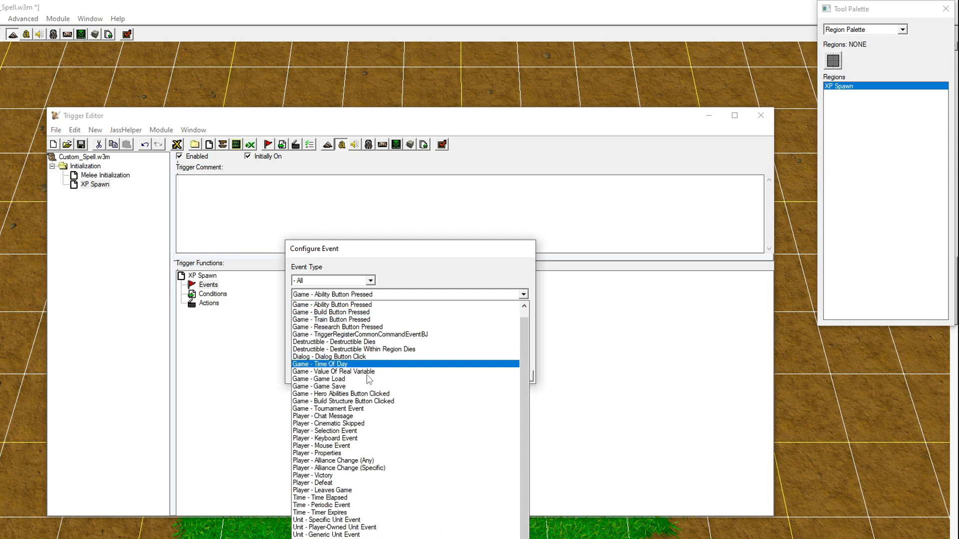
pyautogui.click(370, 505)
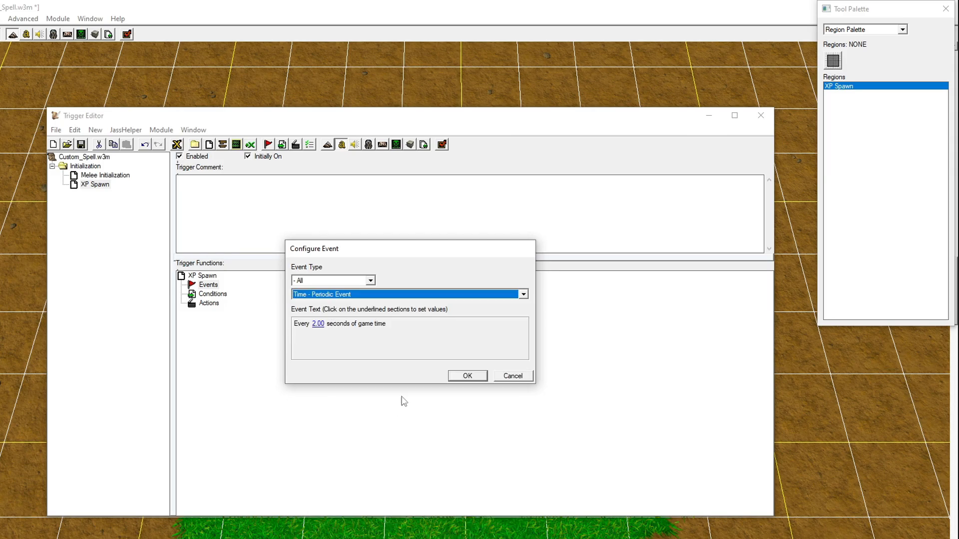
pyautogui.click(467, 377)
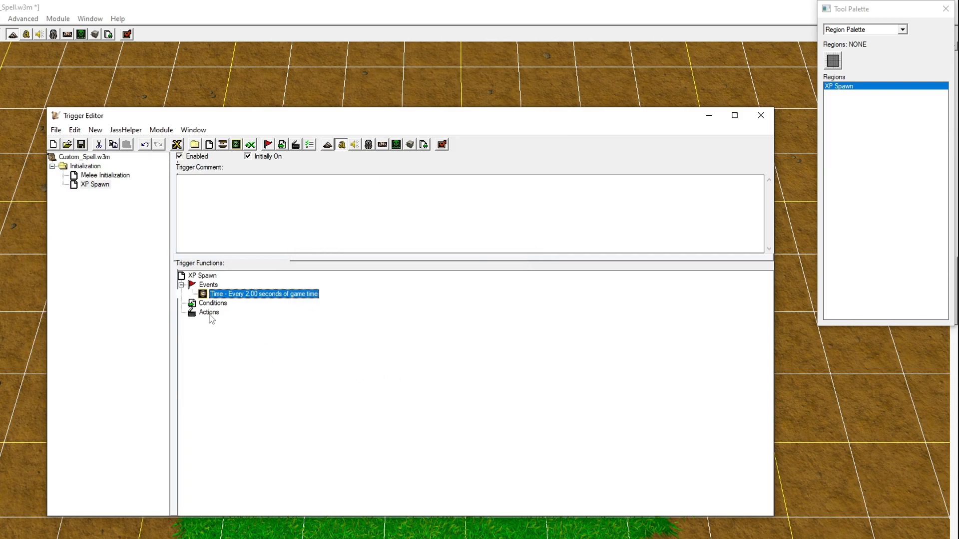
# Start a new action in the XP Spawn trigger and set its type to Item - Create
pyautogui.rightClick(210, 314)
pyautogui.click(273, 430)
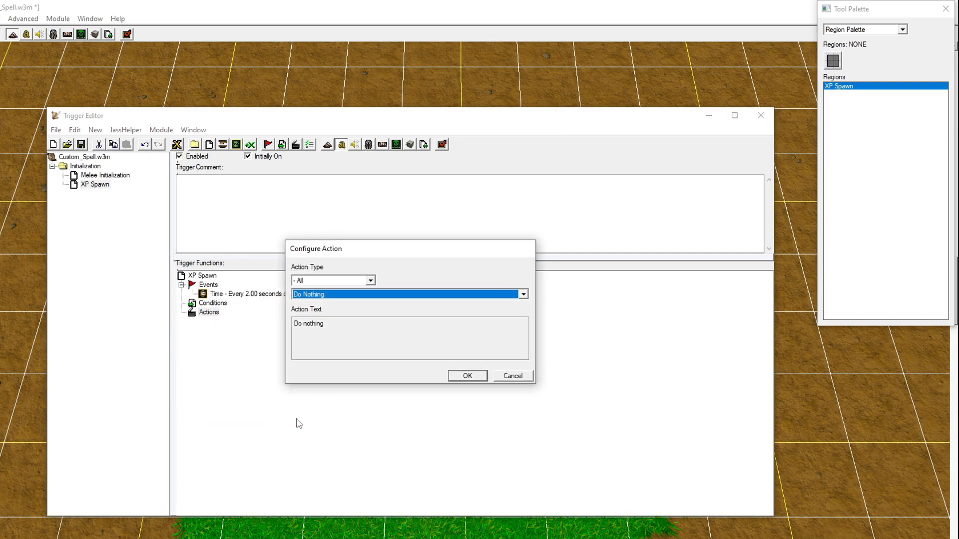
pyautogui.click(526, 295)
pyautogui.press('i')
pyautogui.press('i')
pyautogui.press('i')
pyautogui.press('i')
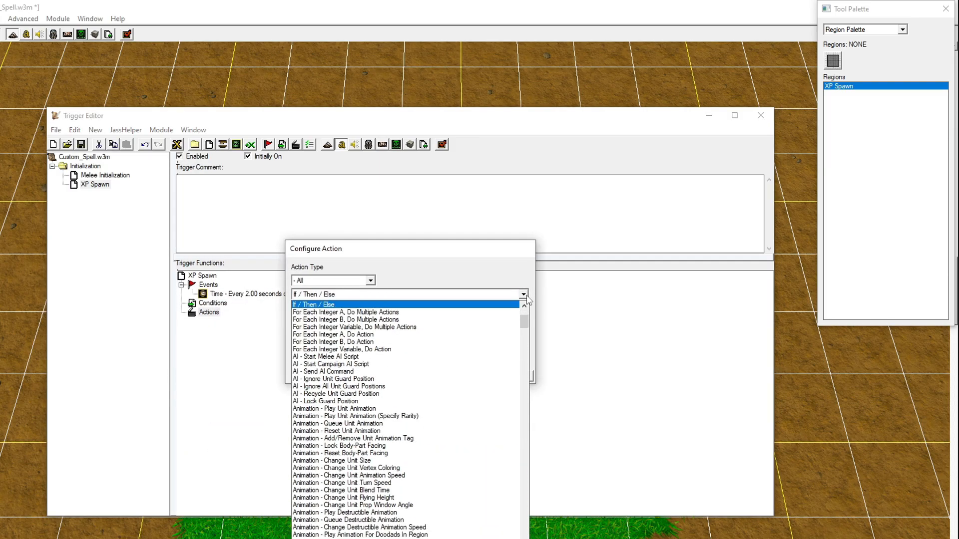
pyautogui.click(524, 306)
pyautogui.click(524, 305)
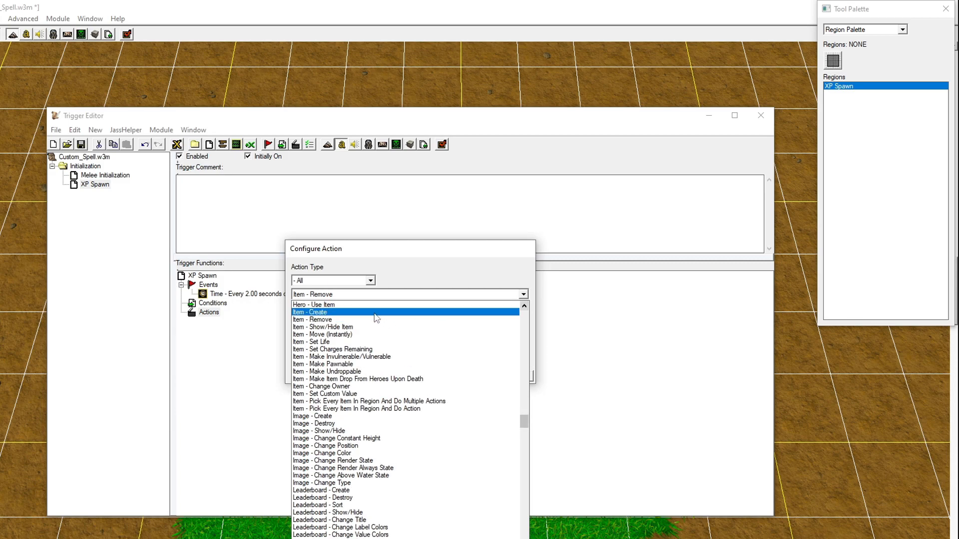
pyautogui.click(372, 313)
# Set the Tome of Experience's creation point to the center of the XP Spawn region variable and confirm the action
pyautogui.click(405, 326)
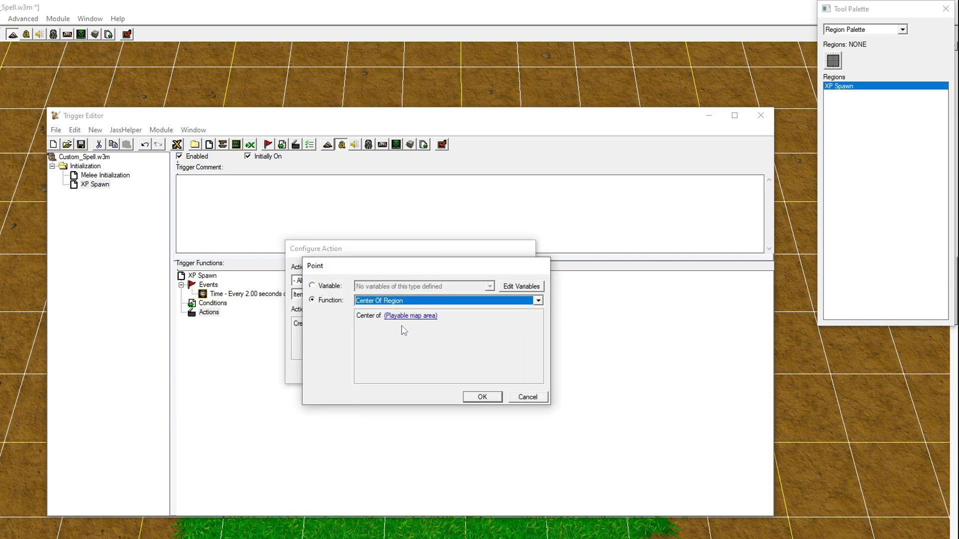
pyautogui.click(406, 316)
pyautogui.click(329, 318)
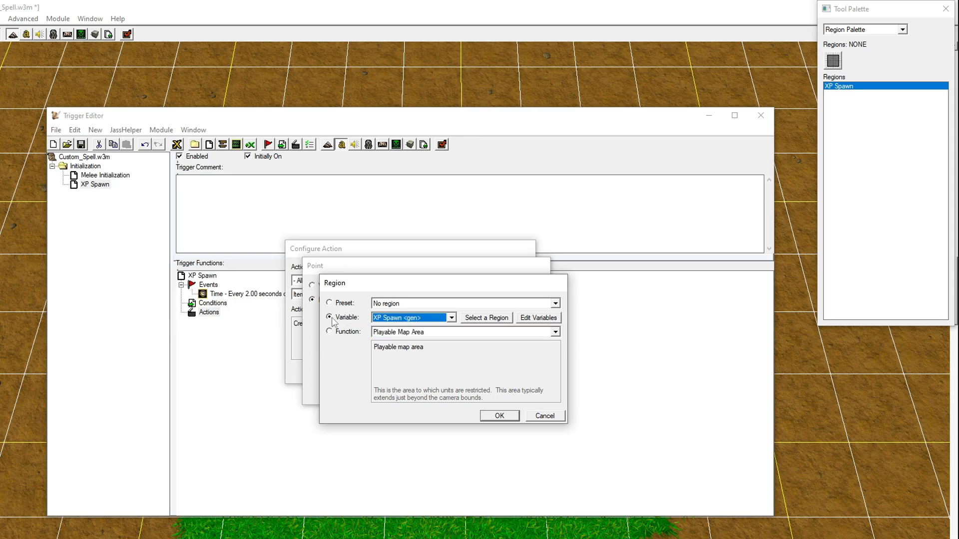
pyautogui.click(494, 416)
pyautogui.click(483, 399)
pyautogui.click(470, 380)
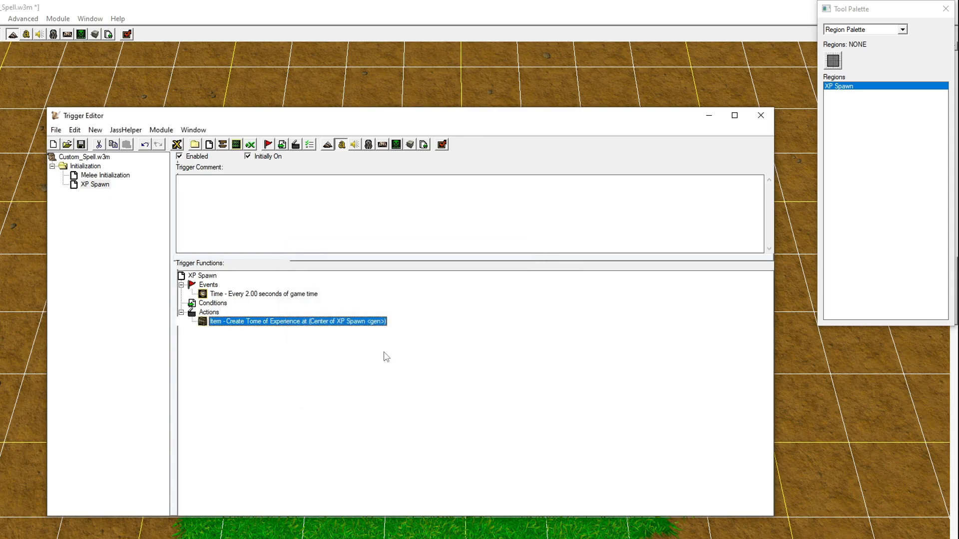
# Save the map, close the Trigger Editor and launch the map as a test game
pyautogui.click(81, 145)
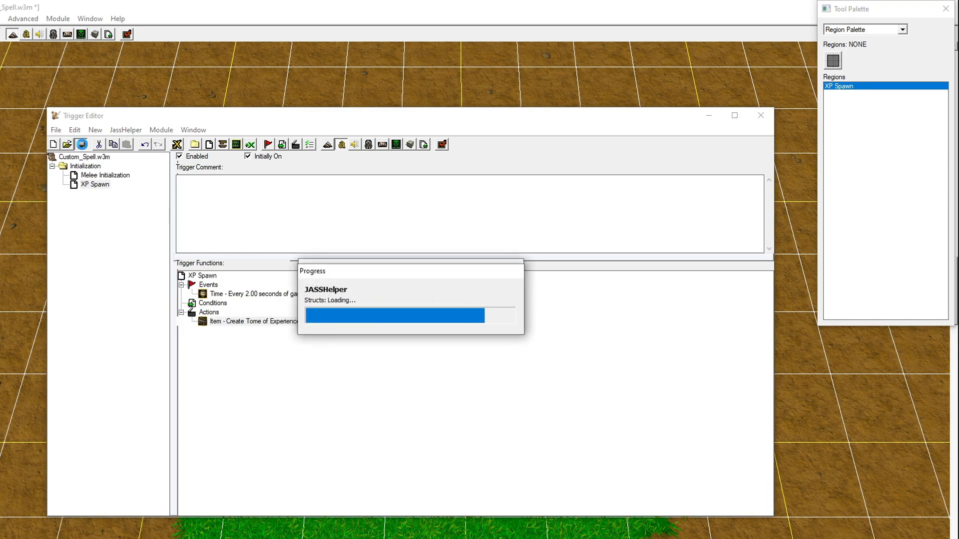
pyautogui.click(761, 116)
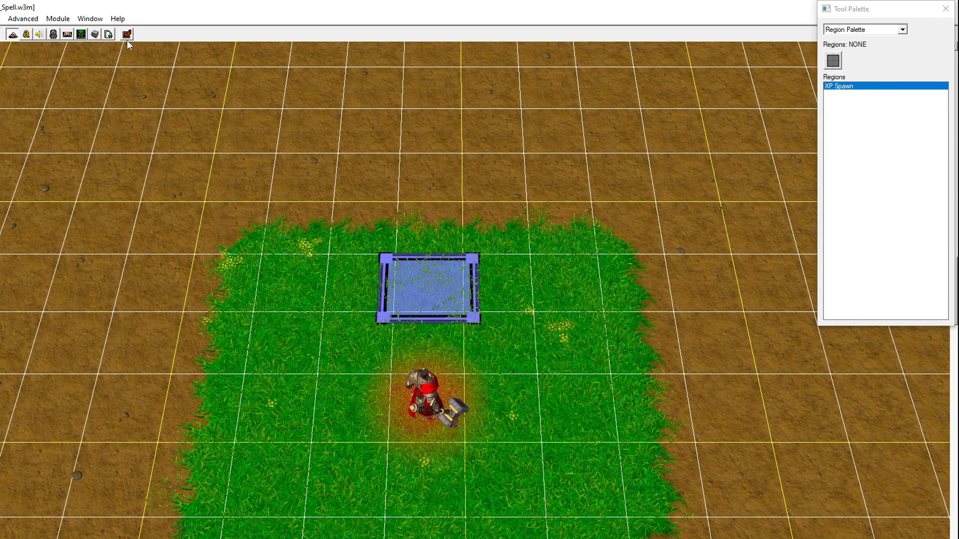
pyautogui.click(127, 34)
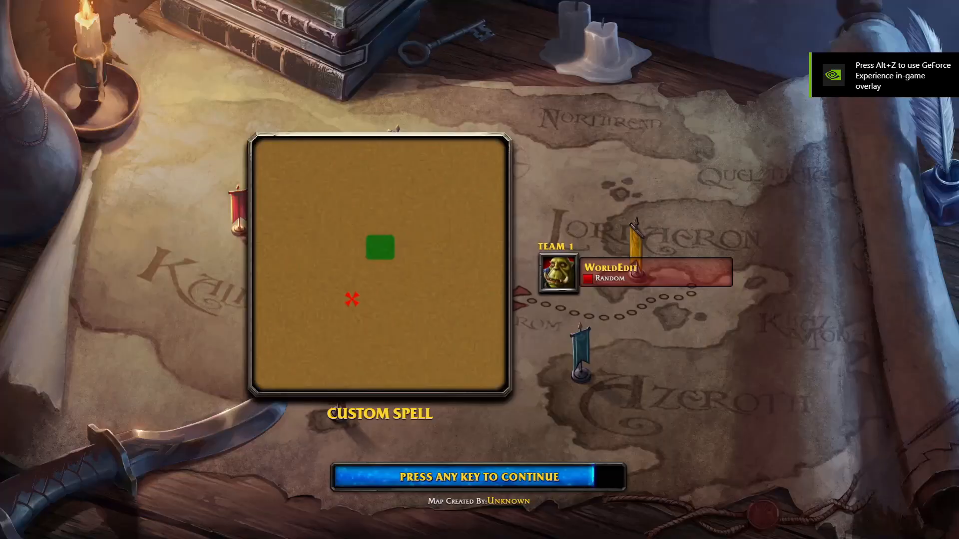
pyautogui.click(486, 505)
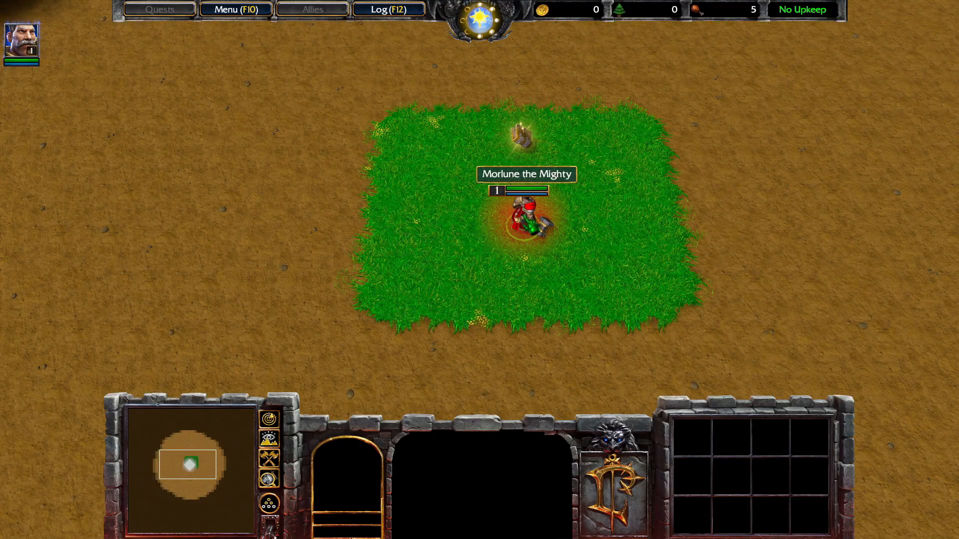
# Learn level 1 of Blizzard with the Custom Paladin and cast it at the west edge of the grass
pyautogui.click(524, 217)
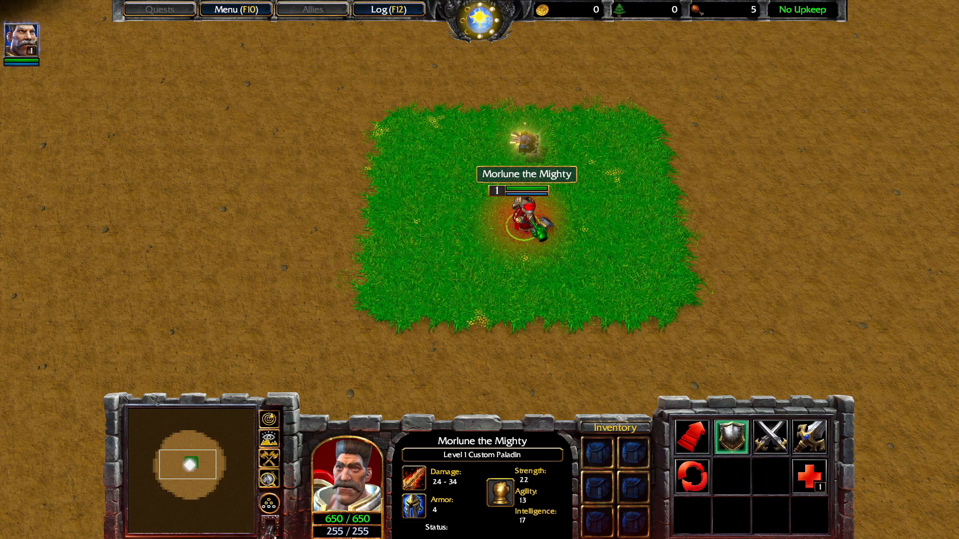
pyautogui.click(805, 477)
pyautogui.click(692, 442)
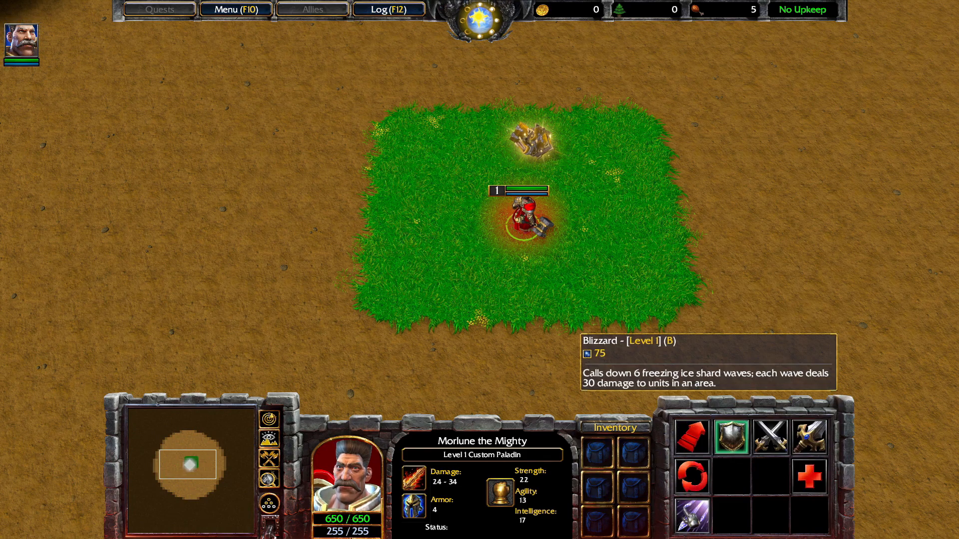
pyautogui.click(691, 516)
pyautogui.click(360, 218)
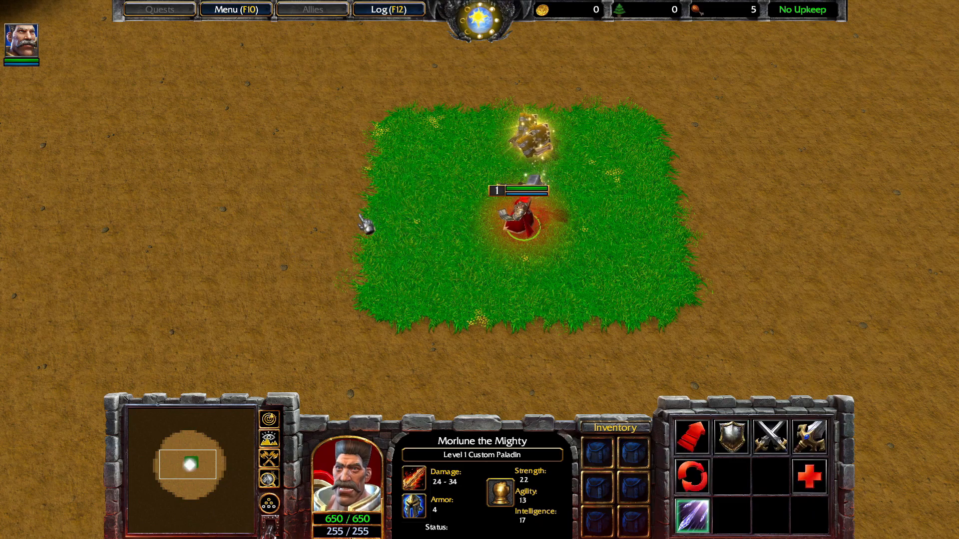
# Pick up Tomes of Experience with the Custom Paladin and try to learn level 2 of Blizzard
pyautogui.rightClick(576, 214)
pyautogui.rightClick(532, 146)
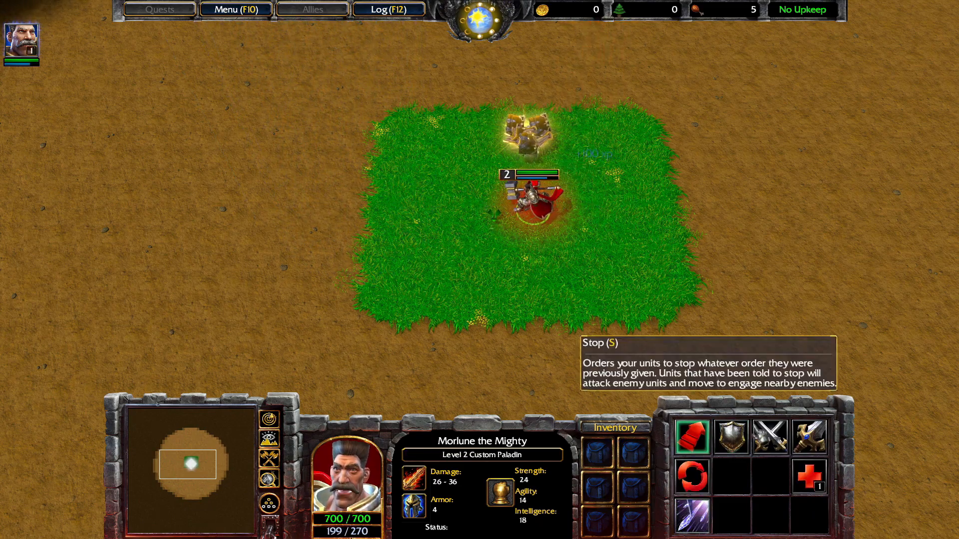
pyautogui.click(809, 477)
pyautogui.click(692, 436)
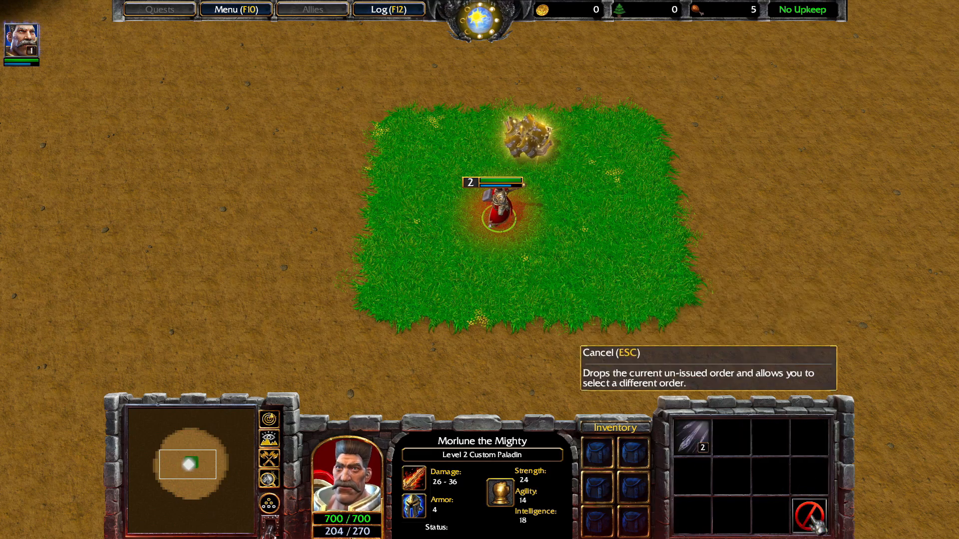
pyautogui.rightClick(528, 142)
pyautogui.click(809, 517)
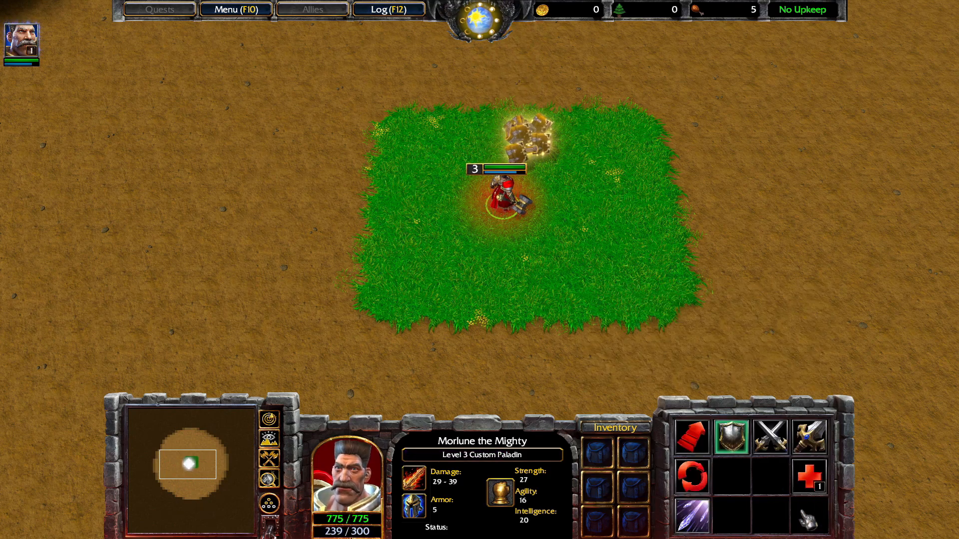
# Cast Blizzard at the west edge of the grass with the Custom Paladin, and pick up the Tomes of Experience
pyautogui.click(692, 515)
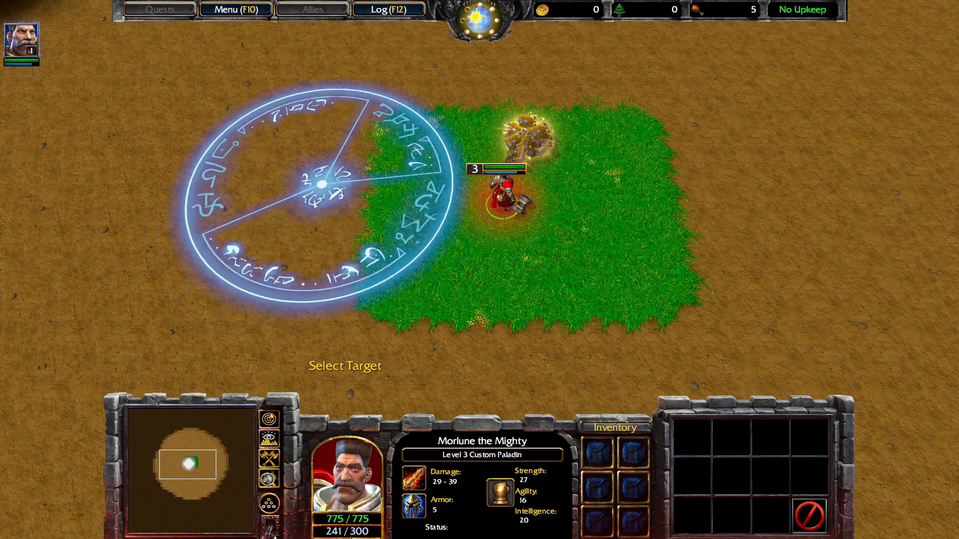
pyautogui.rightClick(350, 200)
pyautogui.rightClick(528, 137)
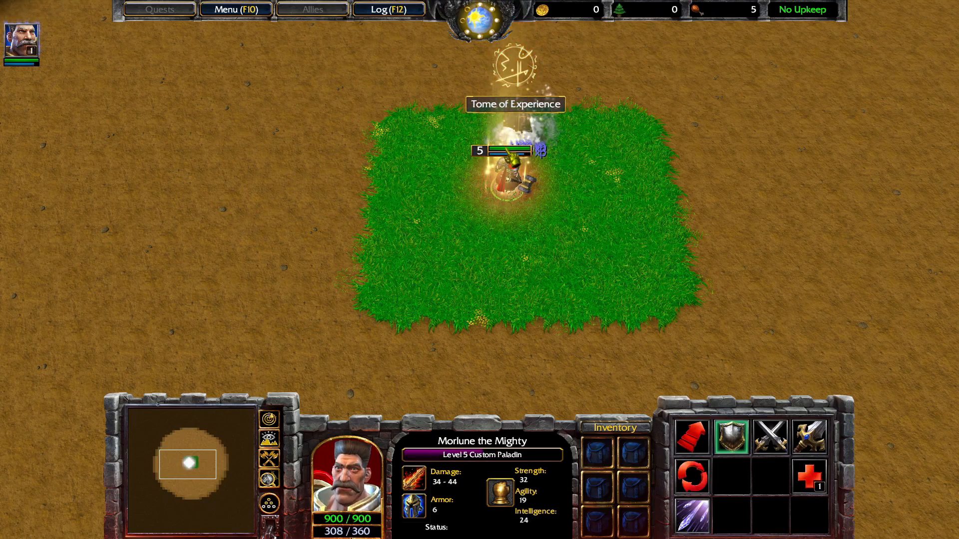
pyautogui.rightClick(469, 165)
pyautogui.rightClick(522, 136)
pyautogui.rightClick(522, 136)
pyautogui.rightClick(522, 136)
# Learn level 3 of Blizzard with the Custom Paladin and cast it west of the grass
pyautogui.click(809, 477)
pyautogui.click(690, 444)
pyautogui.click(692, 515)
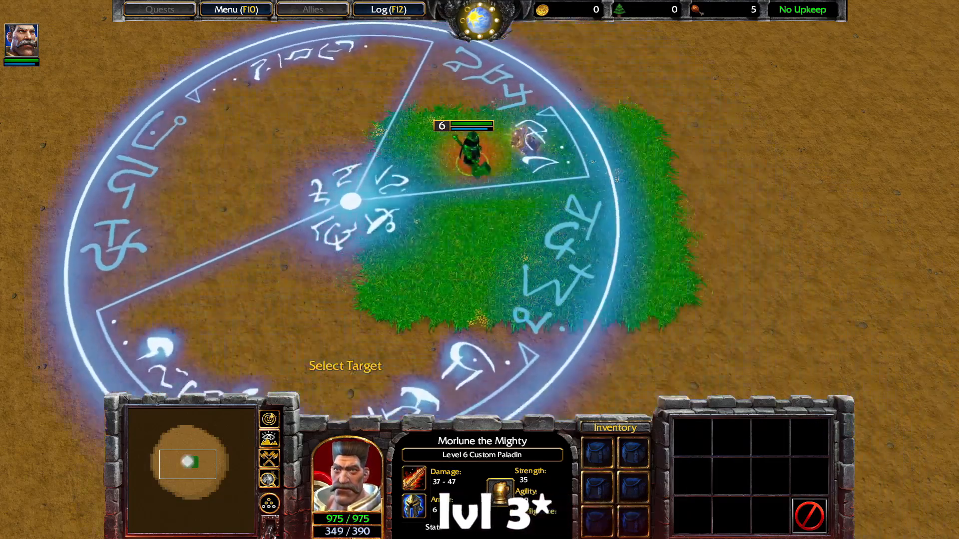
pyautogui.click(298, 197)
pyautogui.press('Left')
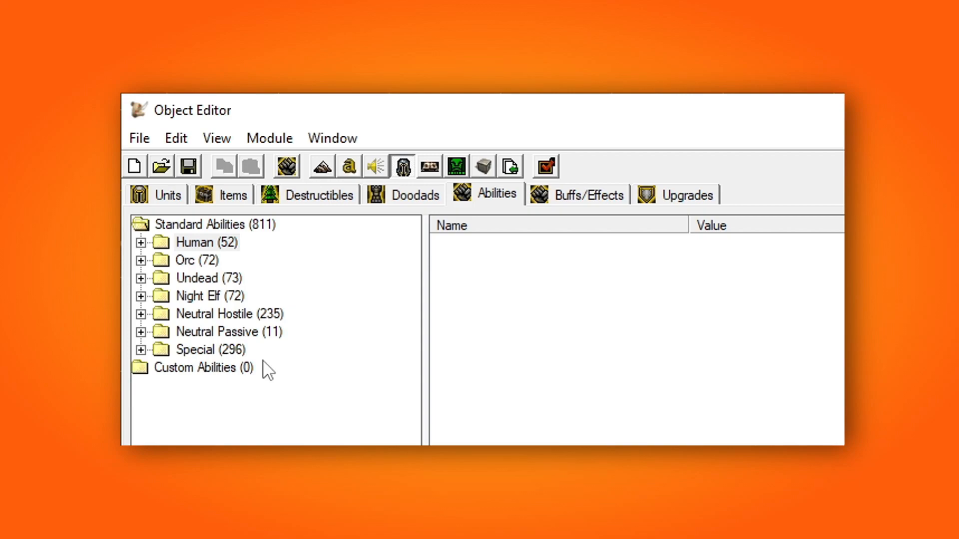
# Expand the Human, Orc and Undead categories of the standard abilities in the Object Editor
pyautogui.click(140, 243)
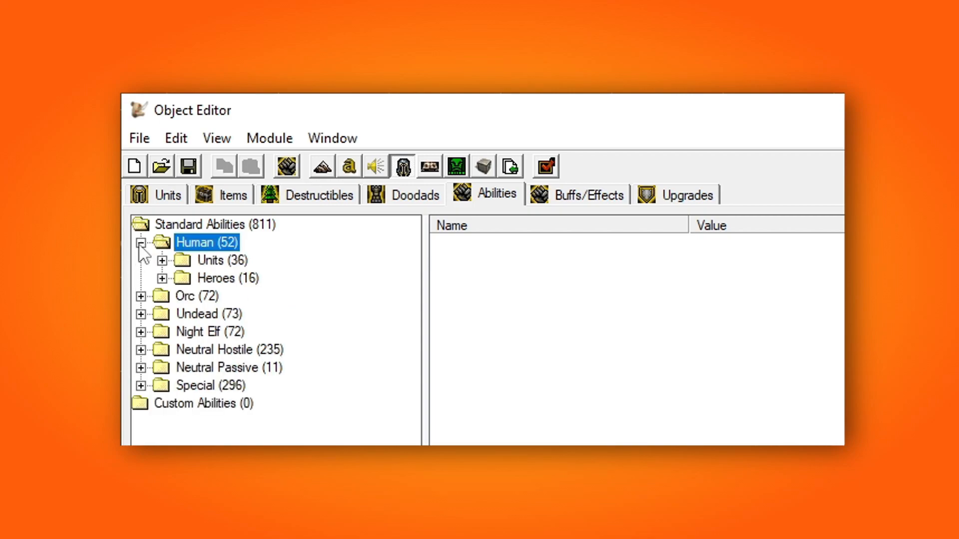
pyautogui.click(141, 296)
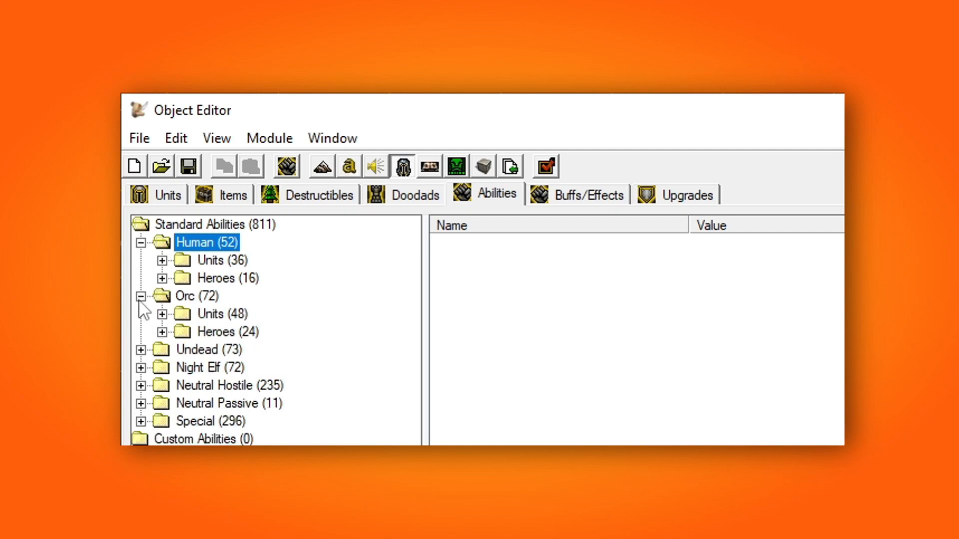
pyautogui.click(141, 349)
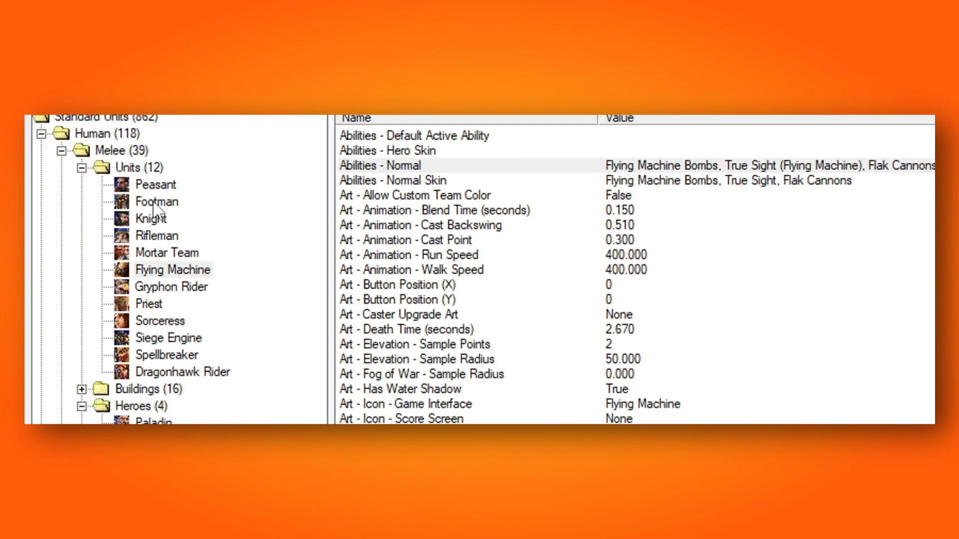
# Create a new custom unit based on the Human Peasant and name it Custom Peasant
pyautogui.click(159, 185)
pyautogui.rightClick(166, 189)
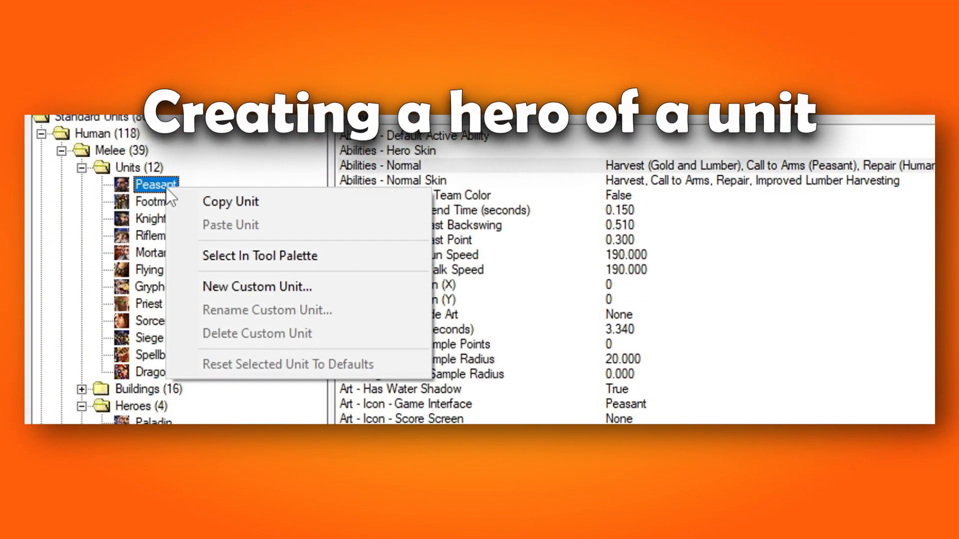
pyautogui.click(210, 290)
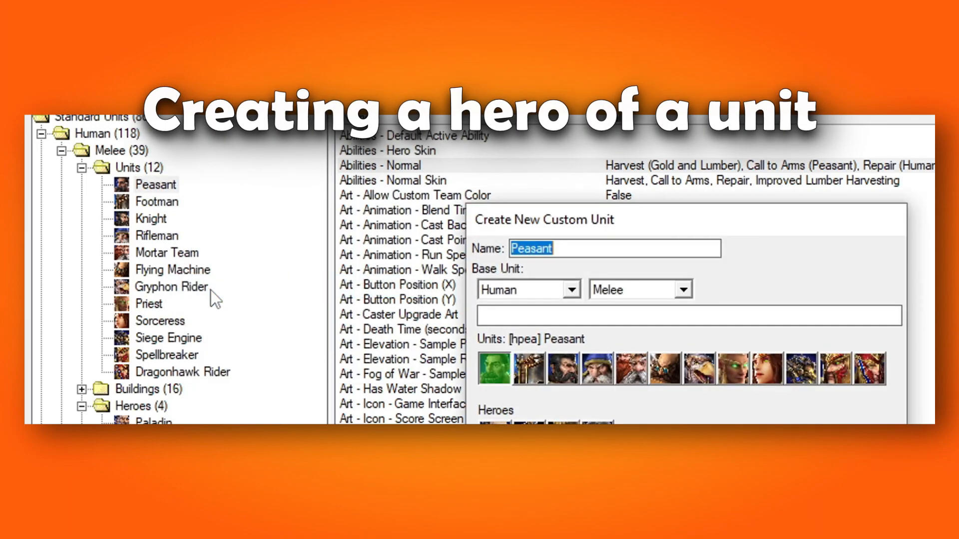
pyautogui.press('Home')
pyautogui.write('Custom')
pyautogui.press('Return')
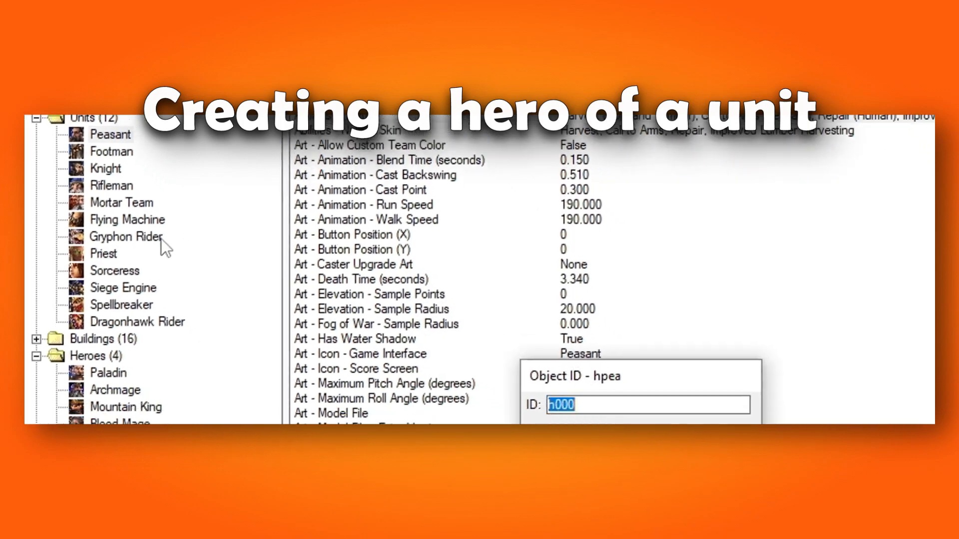
# Set the new unit's object ID to H000 to make it a hero, and select Custom Peasant among the custom heroes
pyautogui.press('Home')
pyautogui.press('Delete')
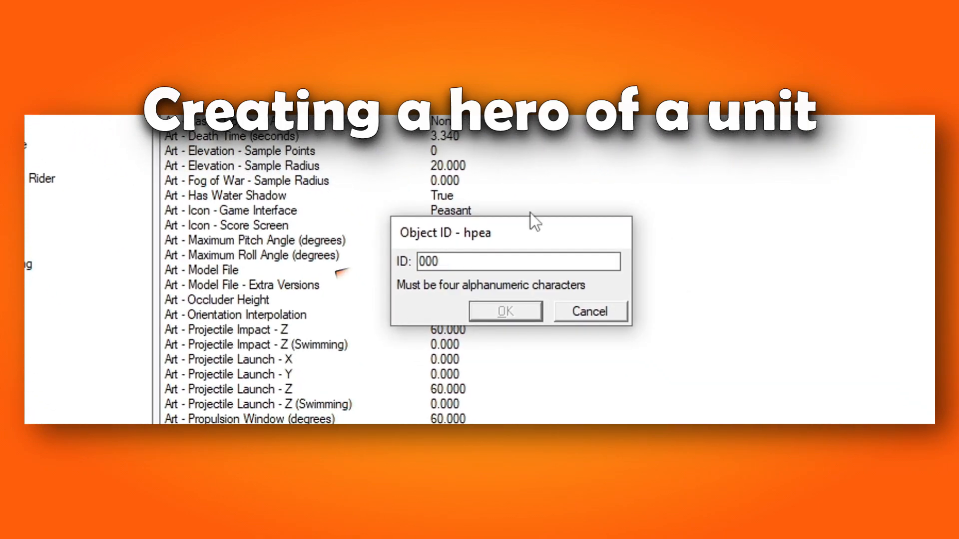
pyautogui.write('H')
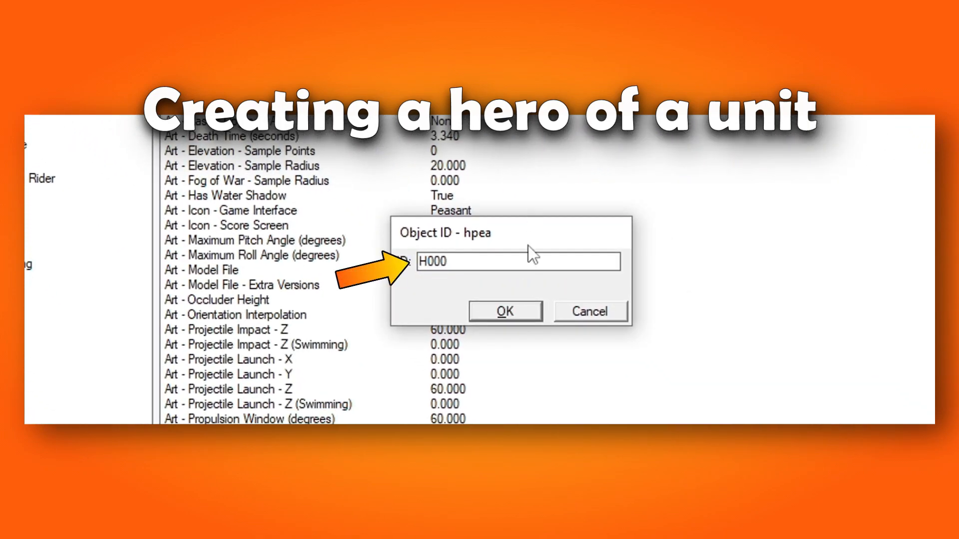
pyautogui.click(520, 310)
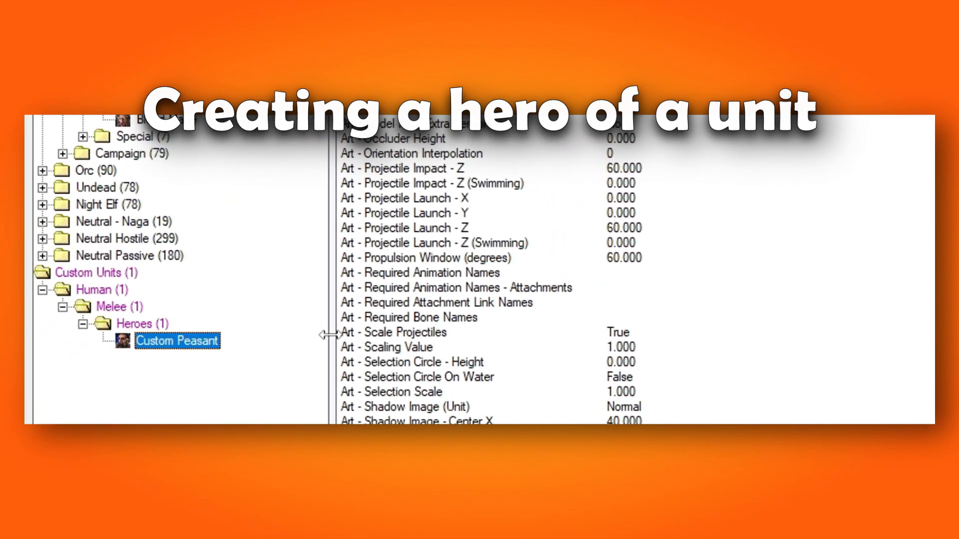
pyautogui.click(149, 324)
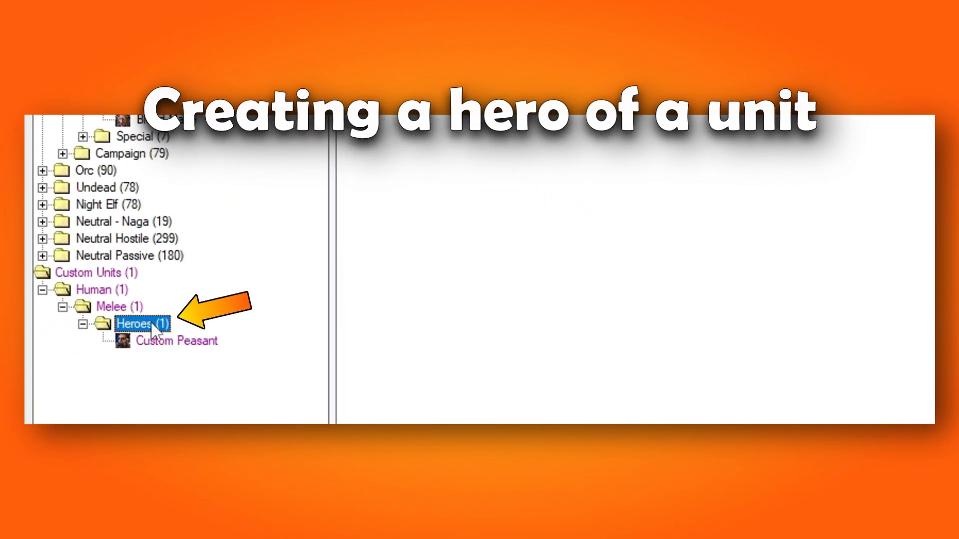
pyautogui.click(149, 341)
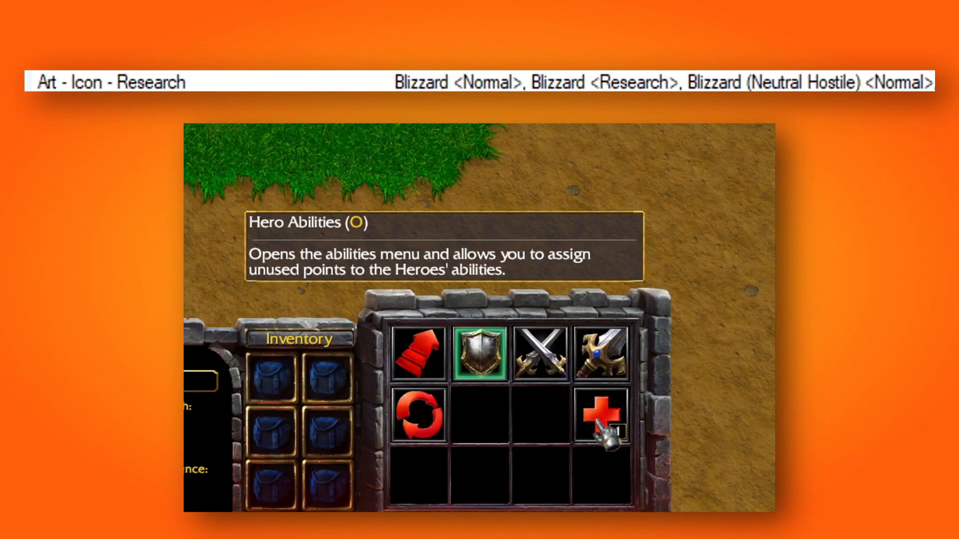
# Learn level 1 of Blizzard in the test game and compare its research icon with its normal icon
pyautogui.click(591, 423)
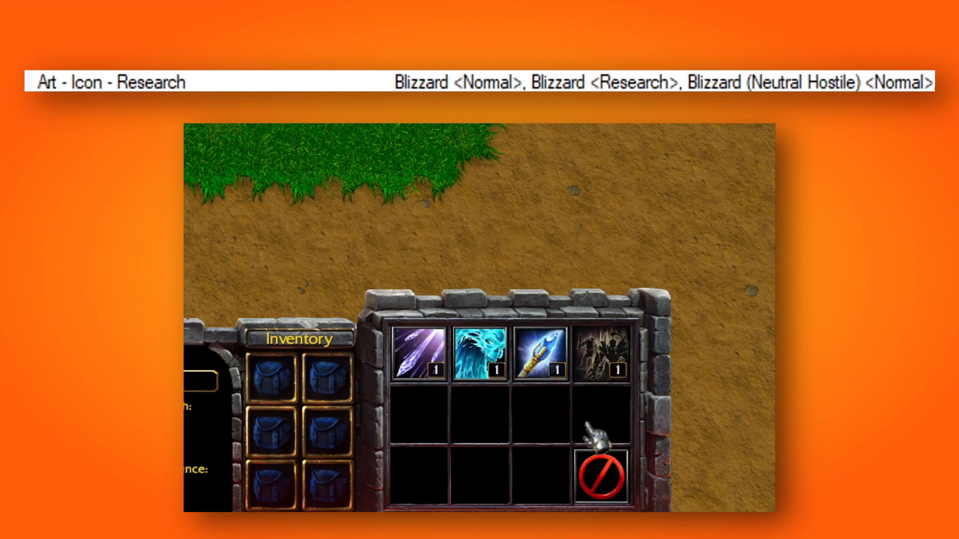
pyautogui.moveTo(413, 381)
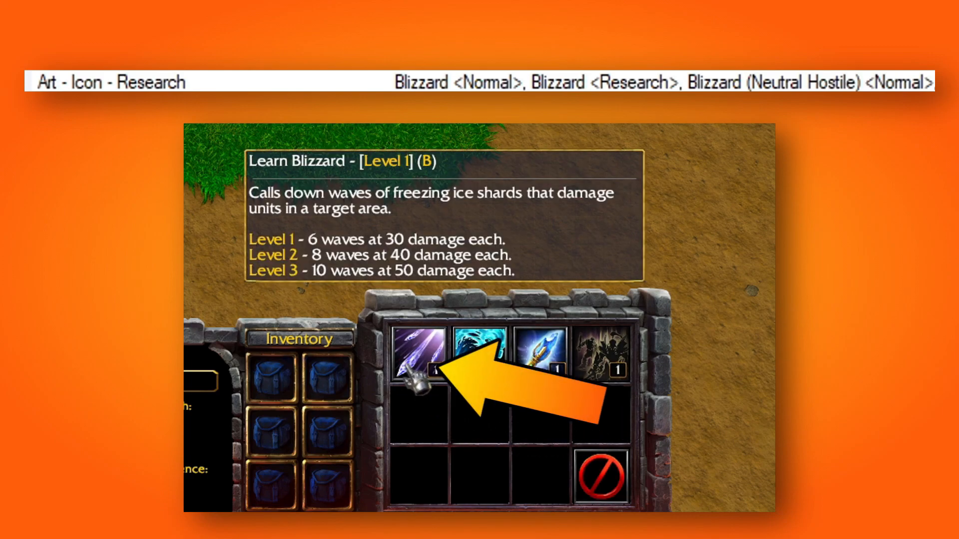
pyautogui.click(413, 355)
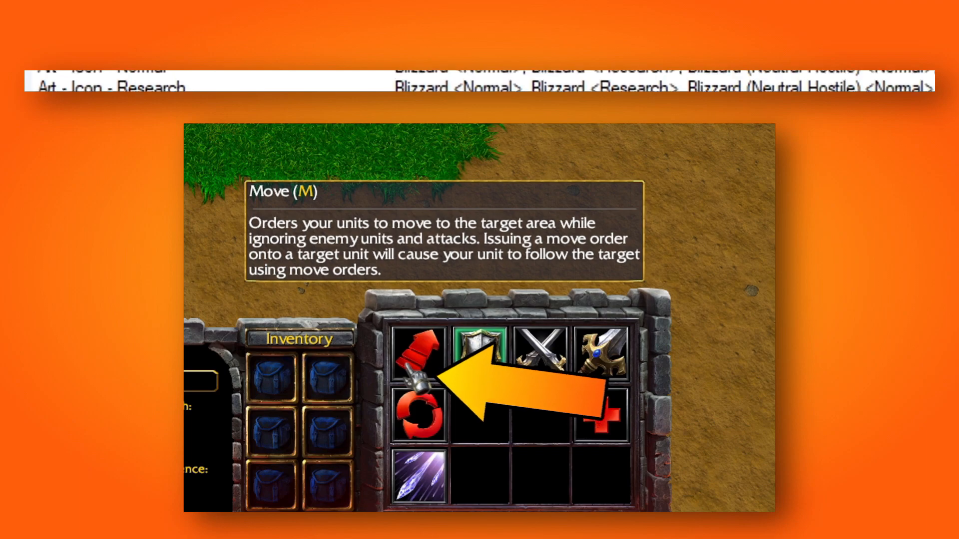
pyautogui.moveTo(427, 487)
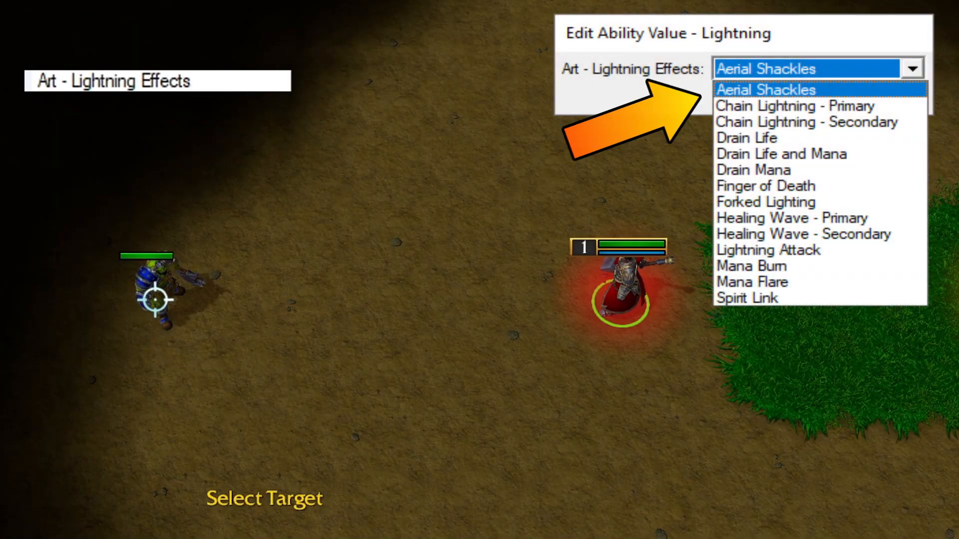
# Cast the test spell on the enemy orc with the Aerial Shackles, Drain Life, and Drain Life and Mana lightning effects
pyautogui.click(155, 299)
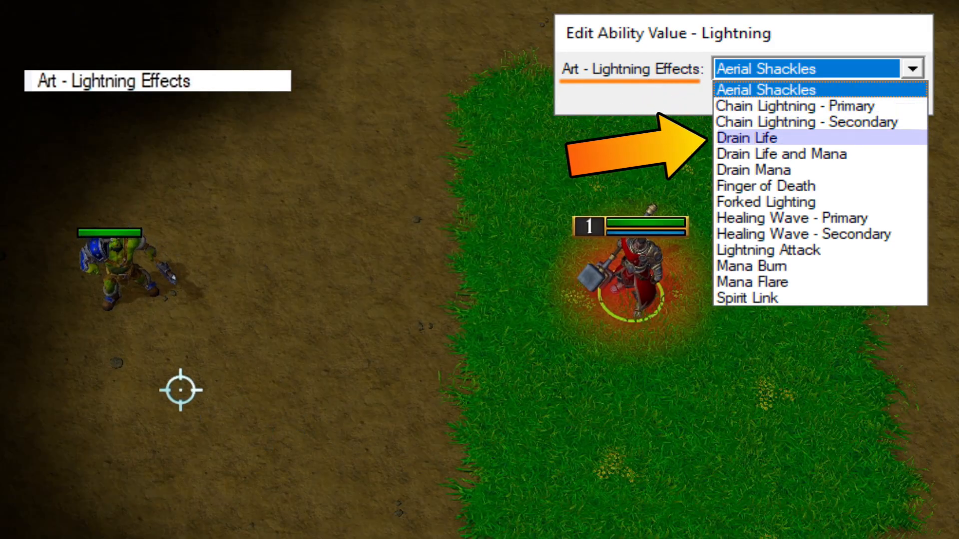
pyautogui.click(182, 389)
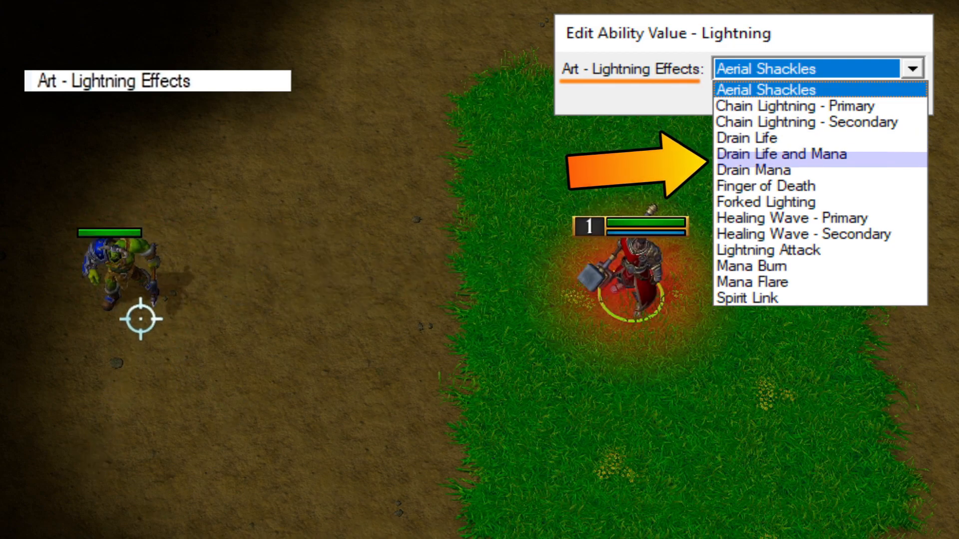
pyautogui.click(123, 305)
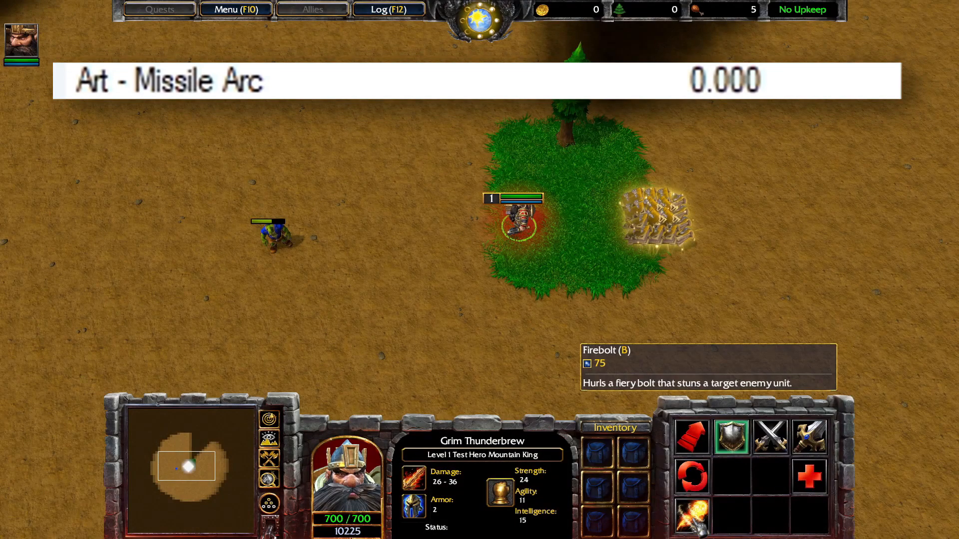
# Cast Firebolt on the enemy with missile arc 0.000, and with arc 0.500 and the Keg of Thunderwater missile art
pyautogui.click(692, 515)
pyautogui.click(306, 255)
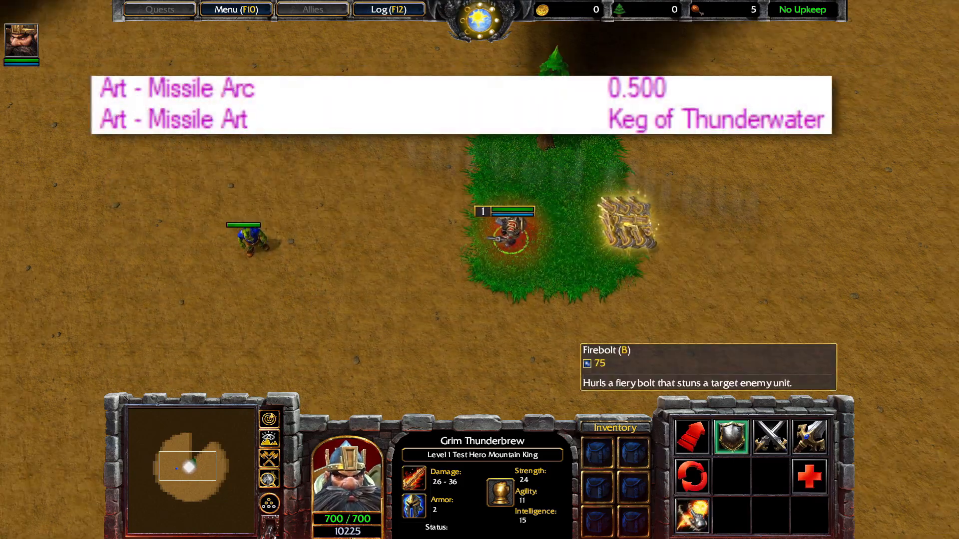
pyautogui.click(692, 514)
pyautogui.click(253, 238)
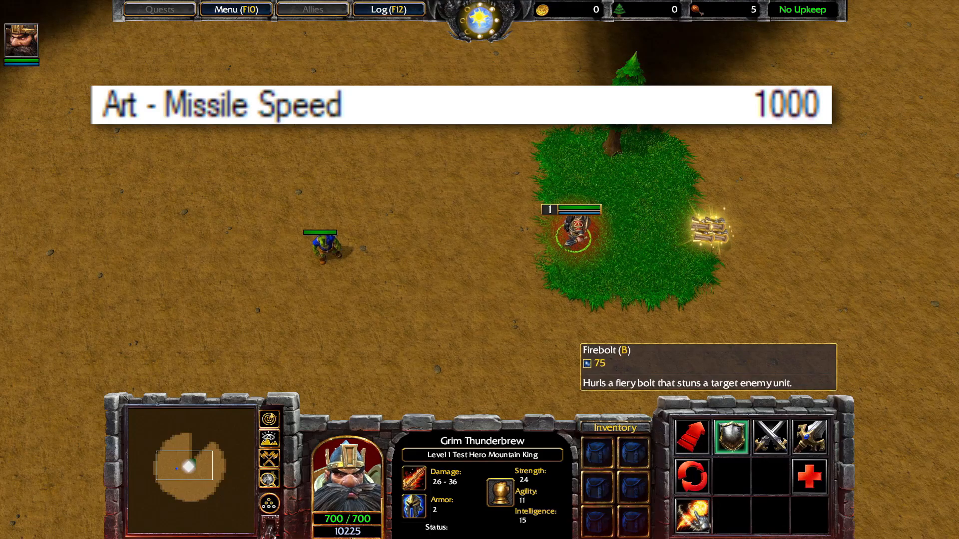
# Cast Firebolt on the enemy with missile speeds of 1000, 100 and 0 to compare them
pyautogui.click(692, 515)
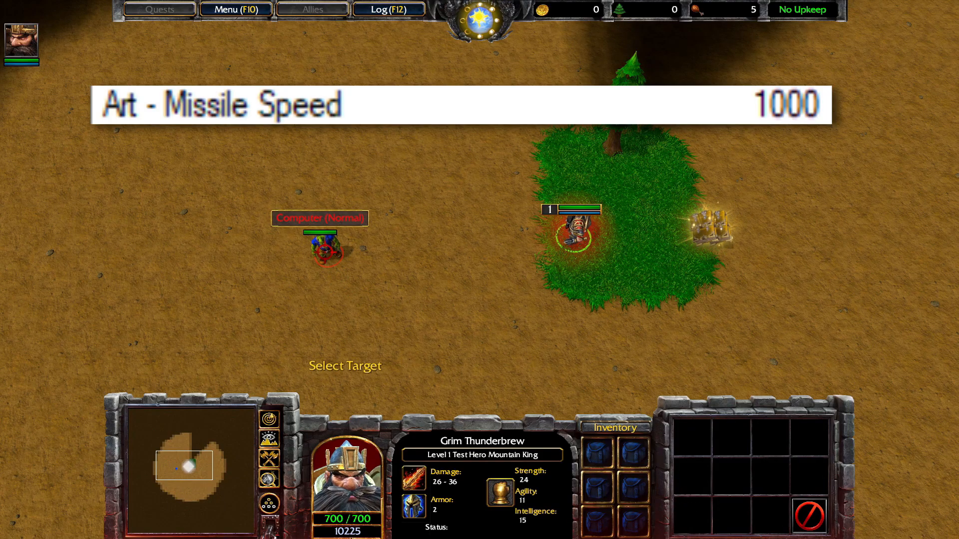
pyautogui.click(324, 244)
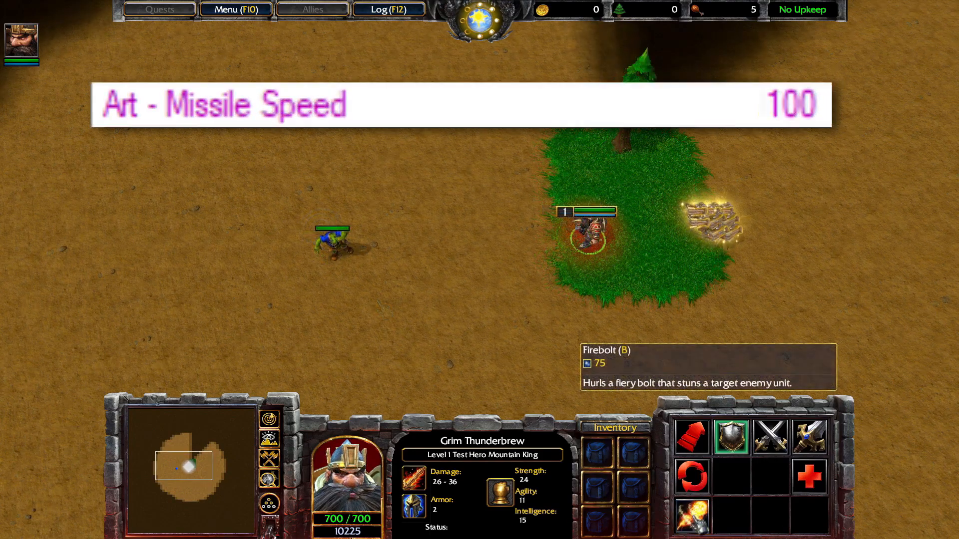
pyautogui.click(692, 515)
pyautogui.click(337, 246)
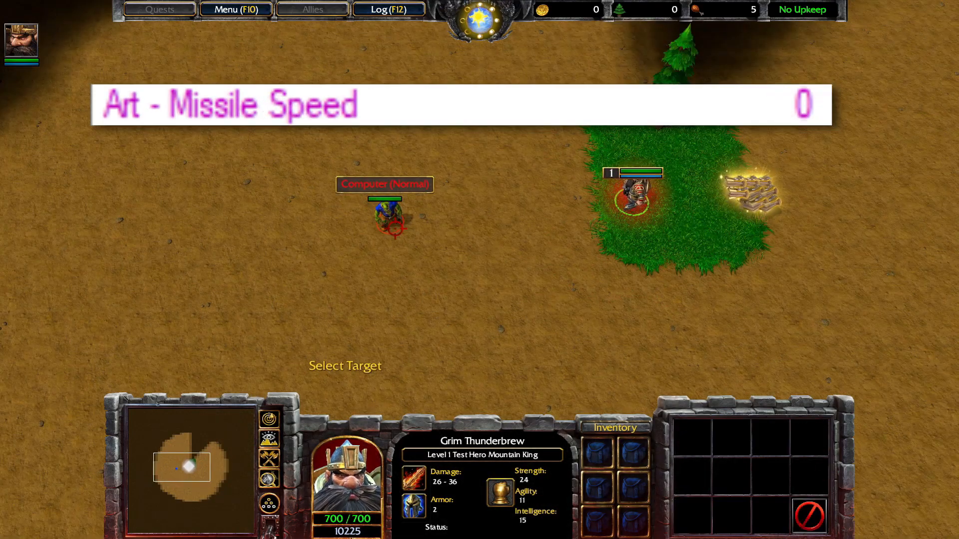
pyautogui.click(394, 228)
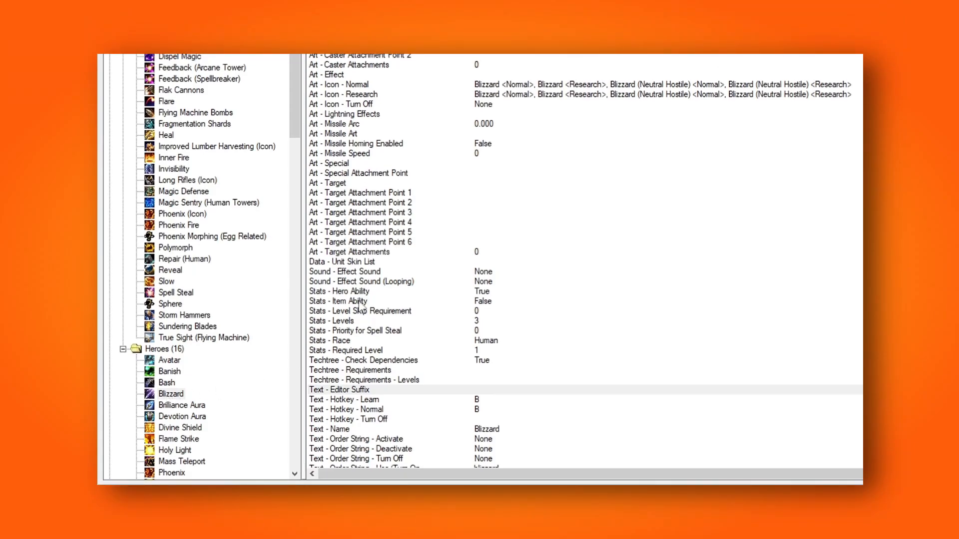
# Set Stats - Hero Ability to False for the Human hero ability Blizzard
pyautogui.click(471, 155)
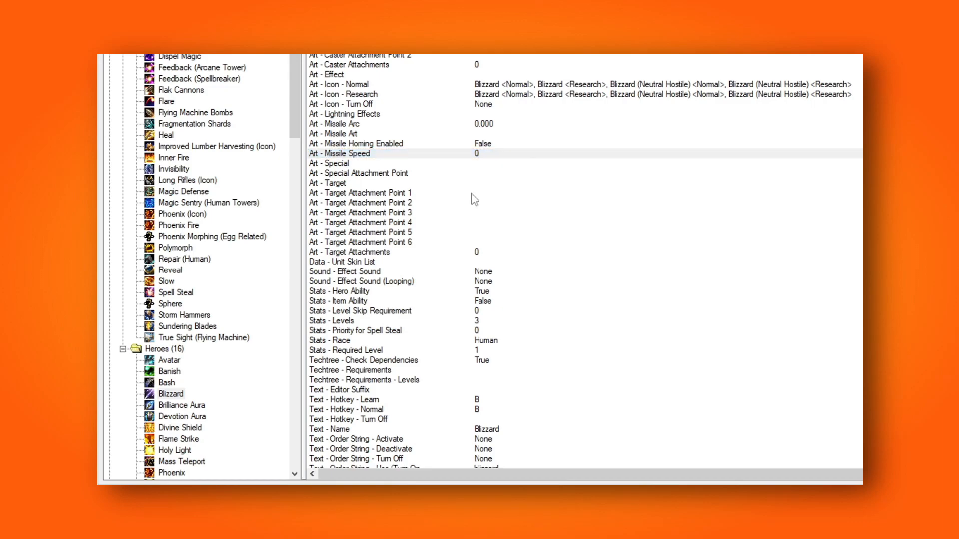
pyautogui.click(373, 293)
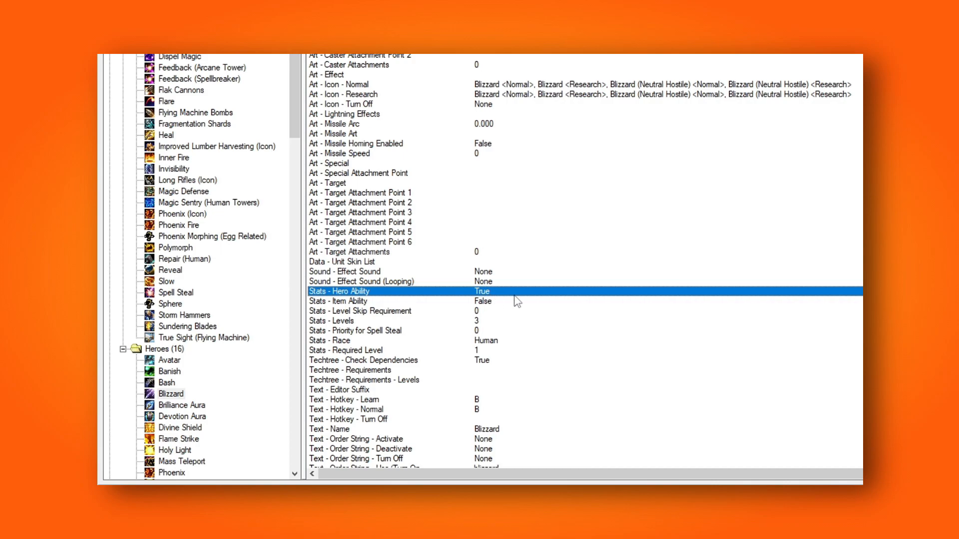
pyautogui.doubleClick(477, 294)
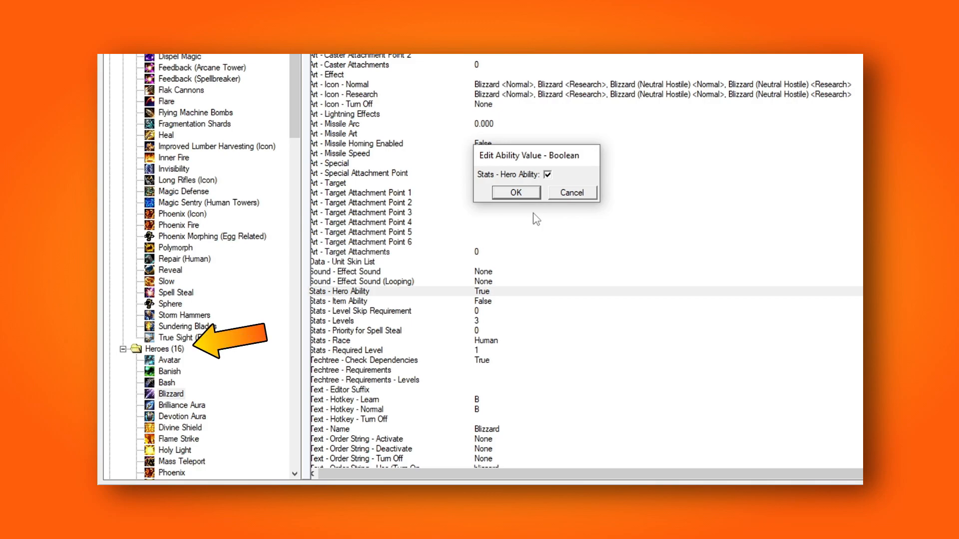
pyautogui.click(516, 193)
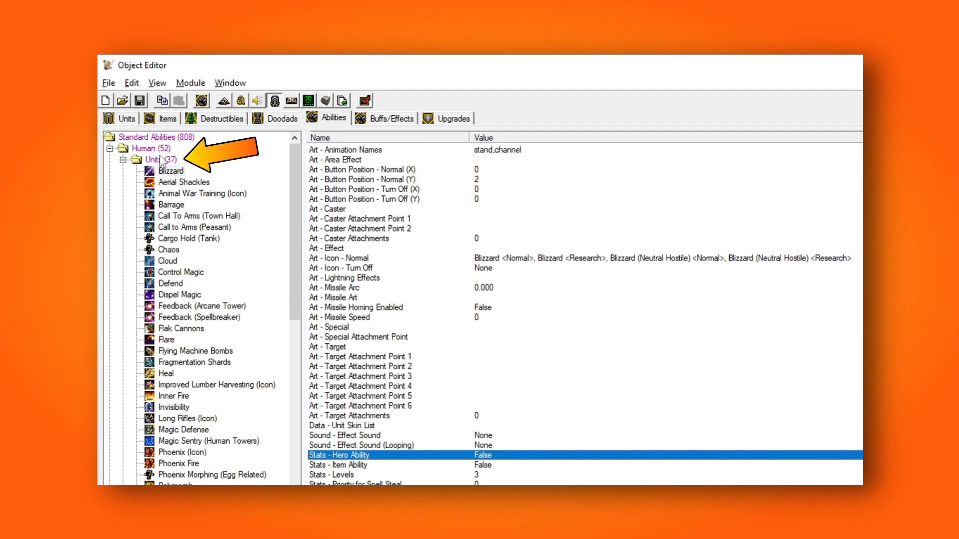
# Select Blizzard under the Human unit abilities and set its Stats - Hero Ability back to True
pyautogui.click(161, 159)
pyautogui.click(171, 170)
pyautogui.moveTo(304, 337); pyautogui.dragTo(332, 338)
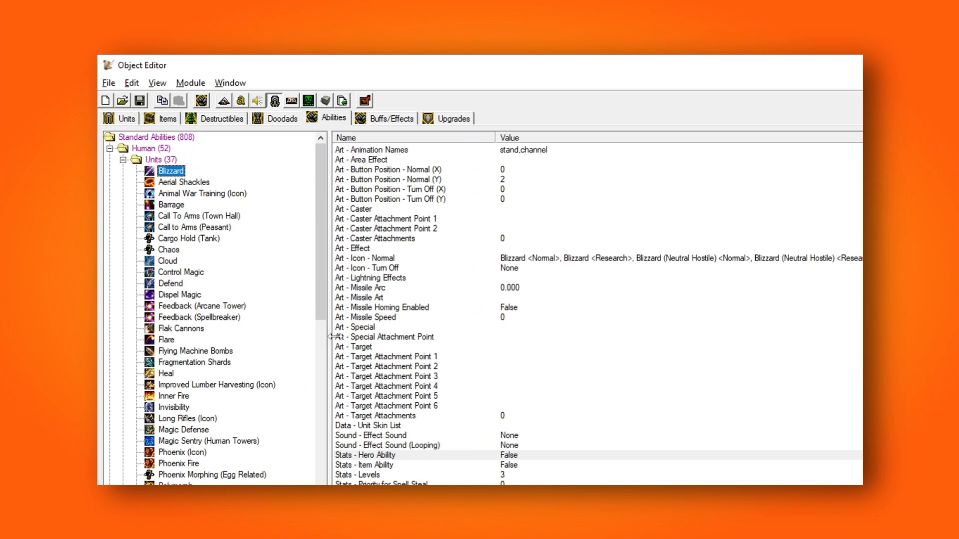
pyautogui.doubleClick(492, 455)
pyautogui.click(547, 170)
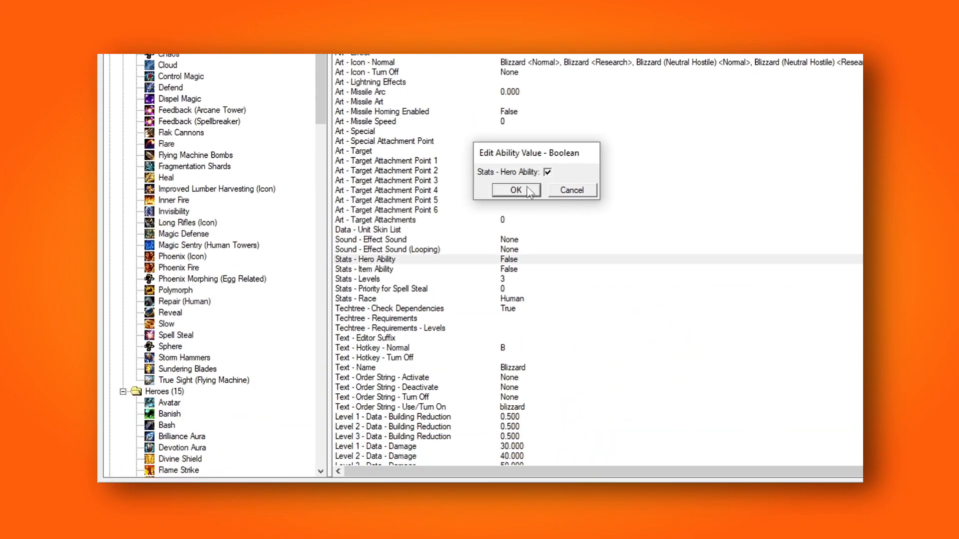
pyautogui.click(528, 192)
pyautogui.scroll(-4, 572, 227)
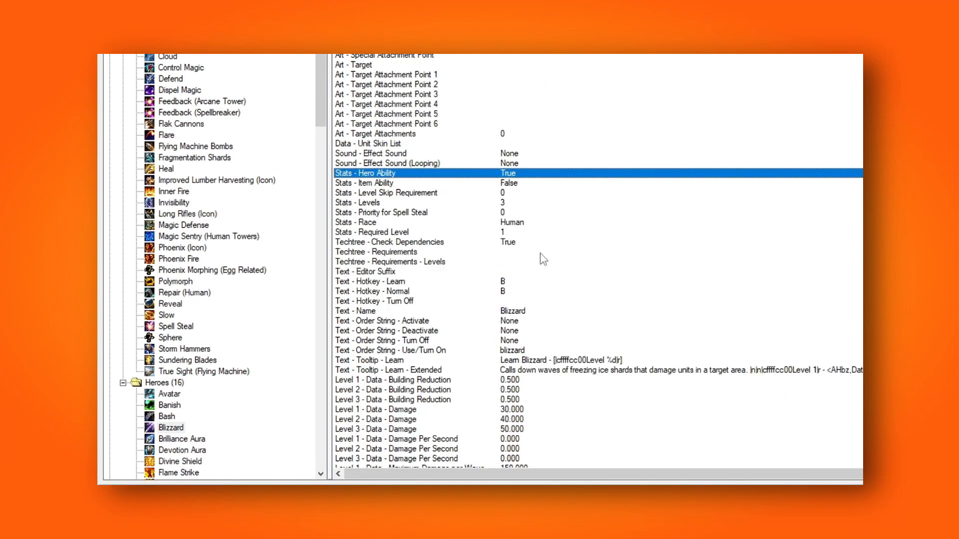
# Set Blizzard's Stats - Levels to 100 to inspect the per-level data fields, and undo the change
pyautogui.click(422, 203)
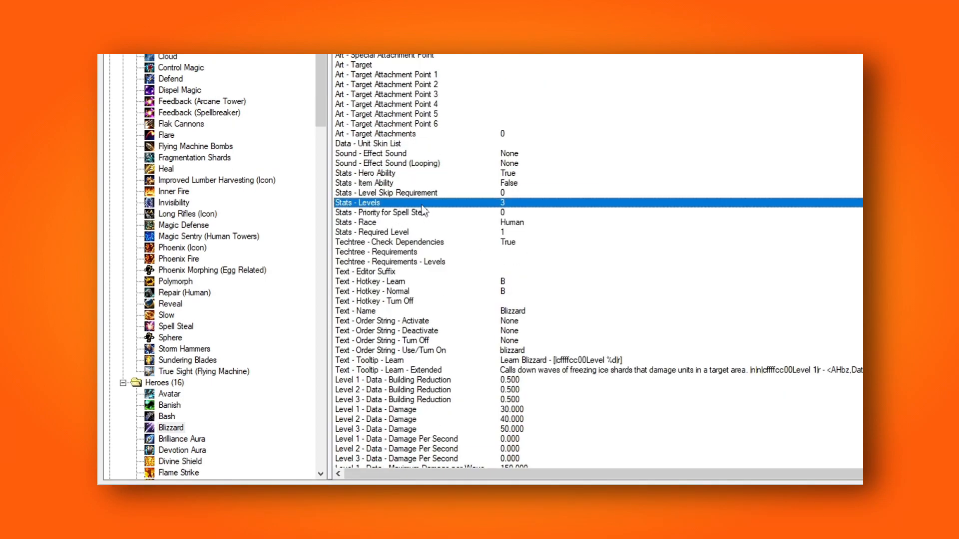
pyautogui.doubleClick(509, 203)
pyautogui.write('100')
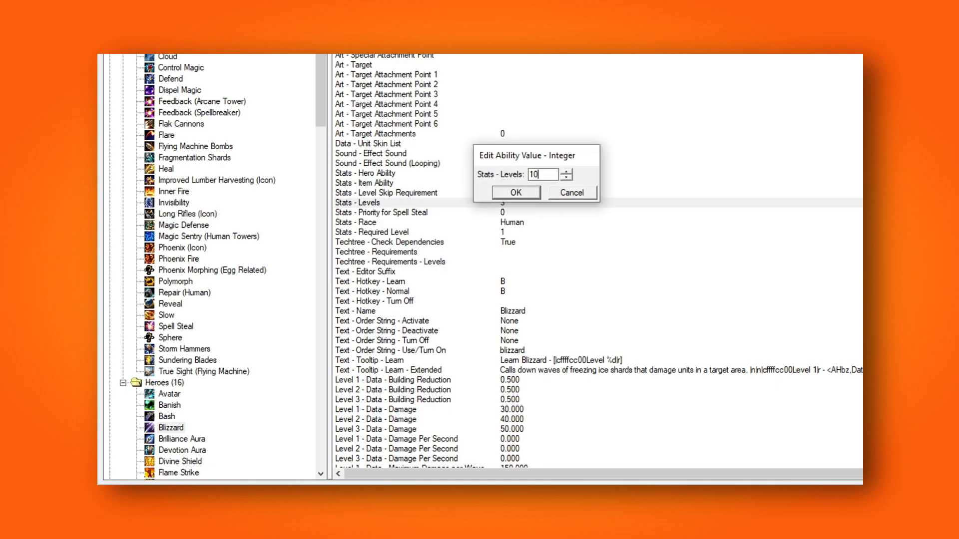
pyautogui.press('Return')
pyautogui.scroll(-20, 527, 190)
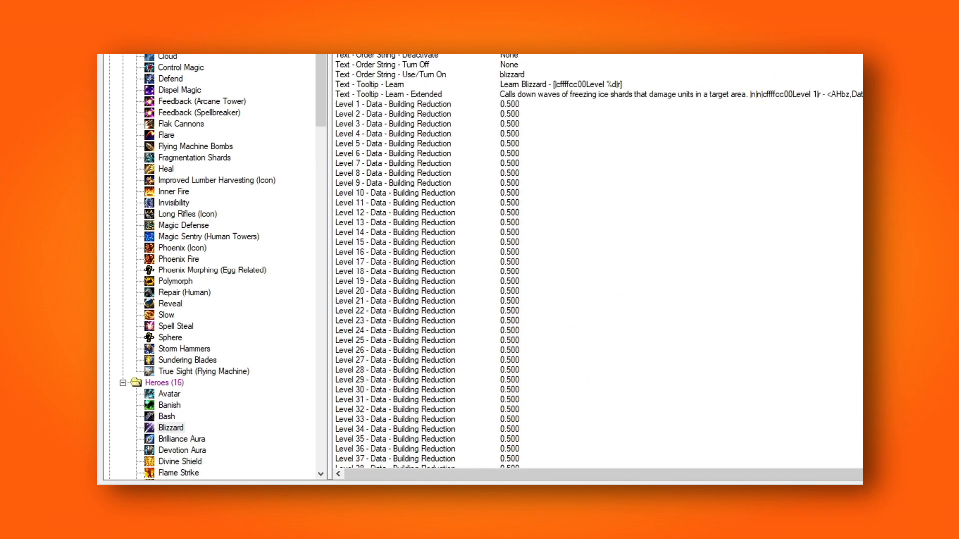
pyautogui.click(428, 124)
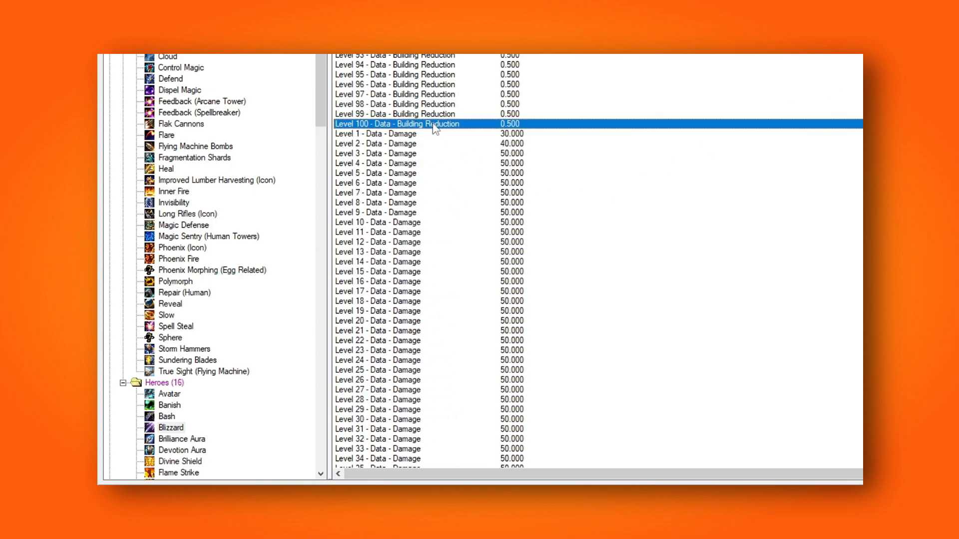
pyautogui.scroll(6, 422, 210)
pyautogui.hotkey('ctrl', 'z')
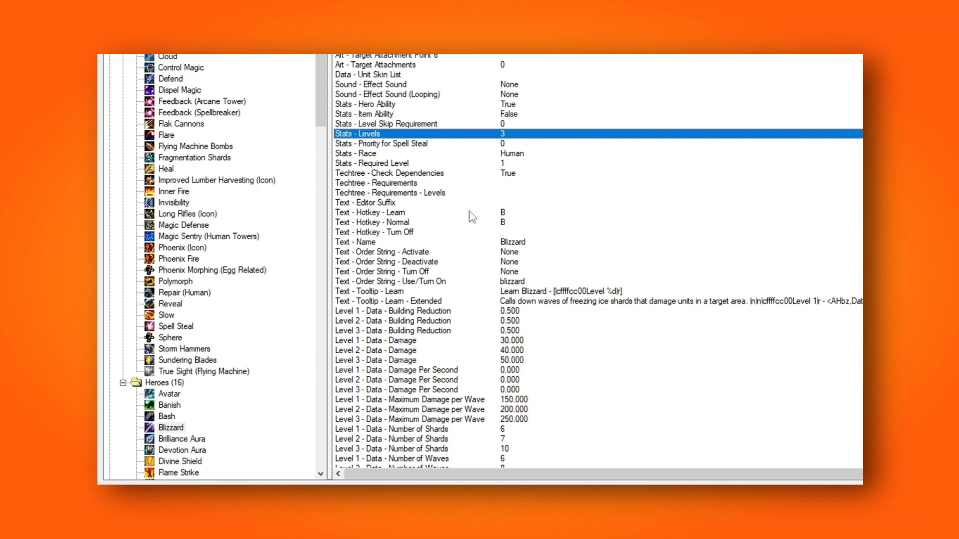
# Review Blizzard's tech requirements and per-level stats, and open Level 2 - Stats - Targets Allowed
pyautogui.click(417, 184)
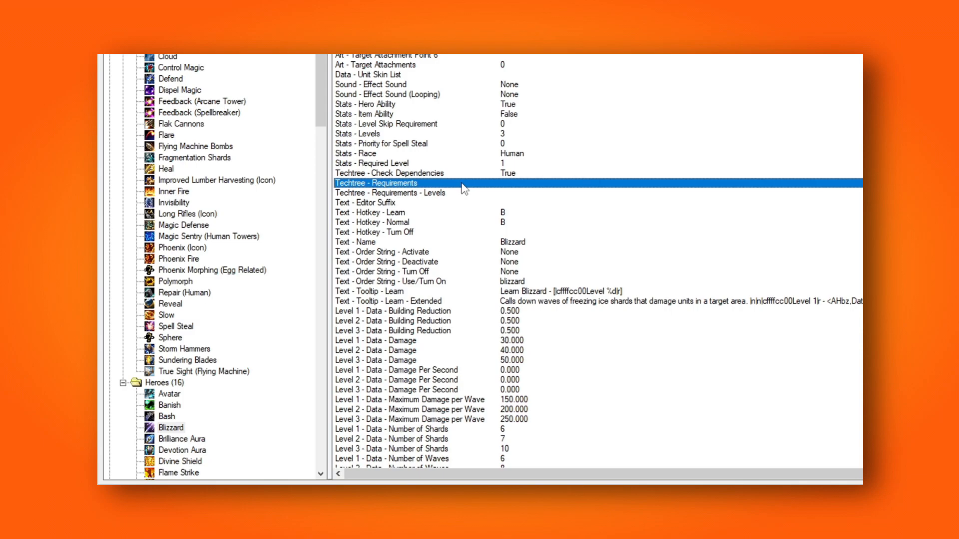
pyautogui.scroll(-15, 549, 240)
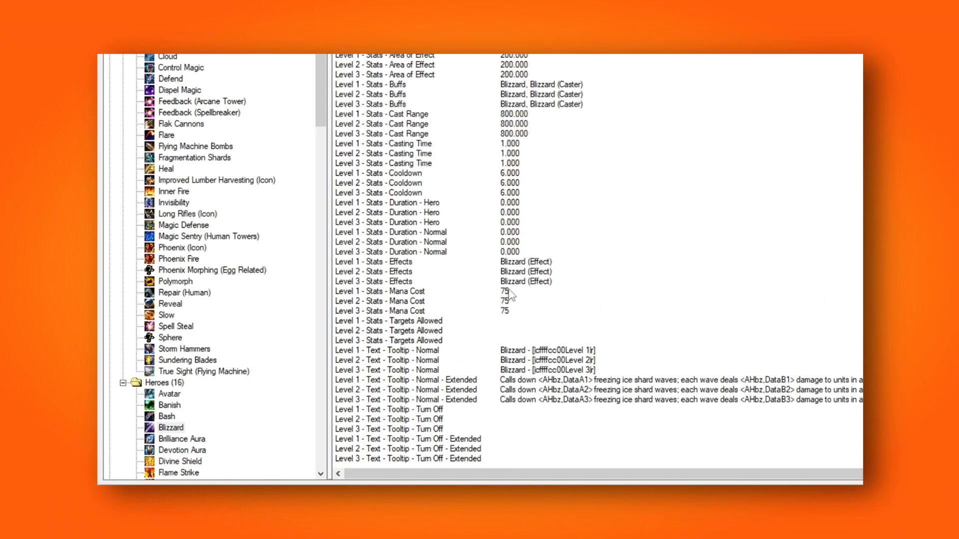
pyautogui.click(438, 331)
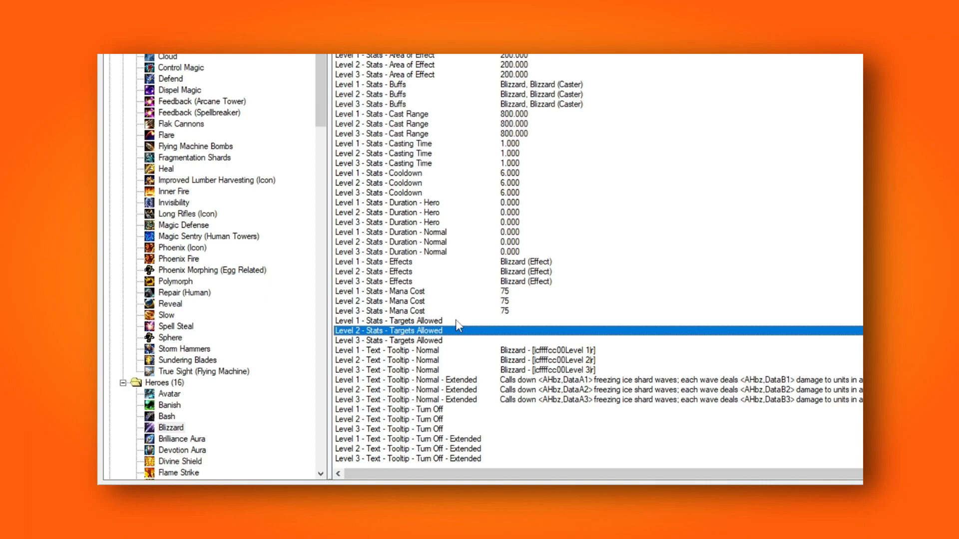
pyautogui.doubleClick(469, 329)
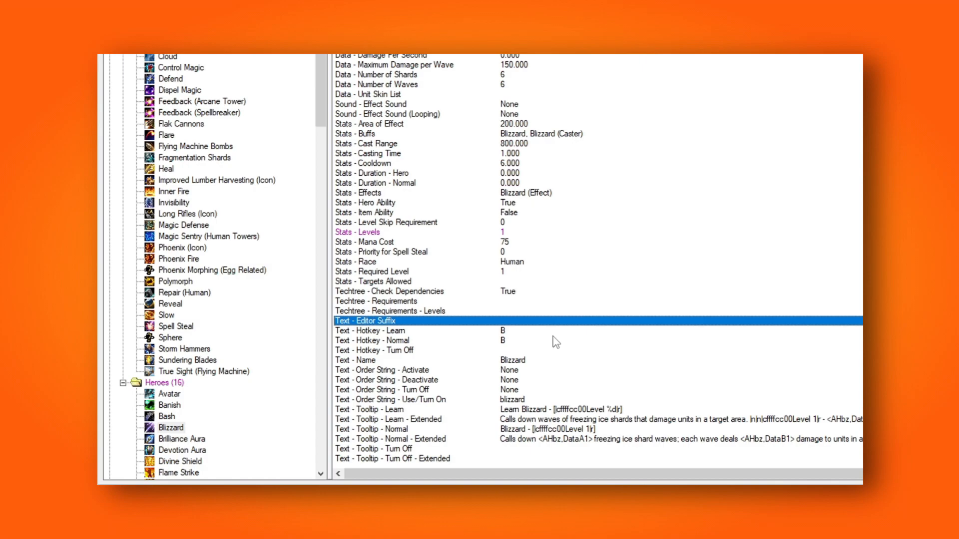
# Set Blizzard's Text - Editor Suffix to Hello and check the ability's entry in the Heroes list
pyautogui.doubleClick(525, 327)
pyautogui.write('Hello')
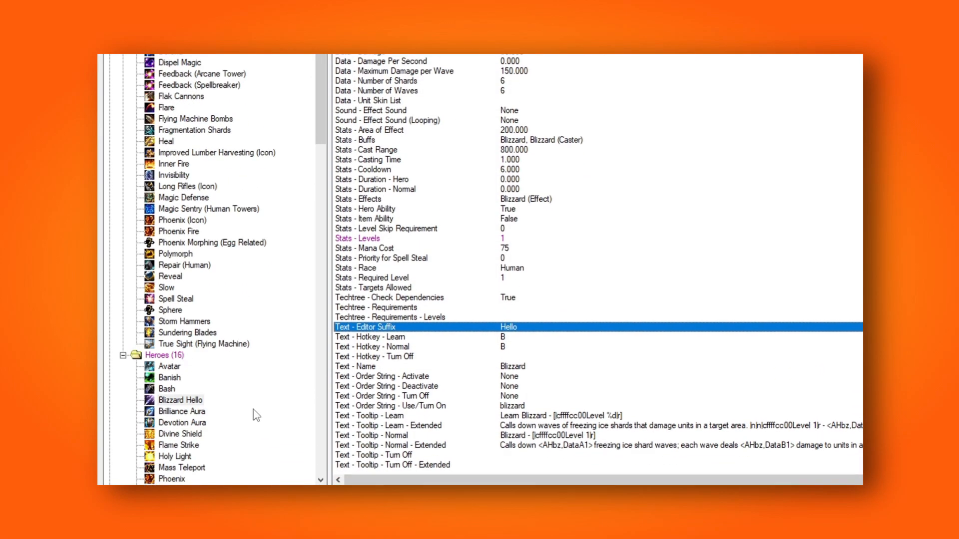
pyautogui.click(192, 400)
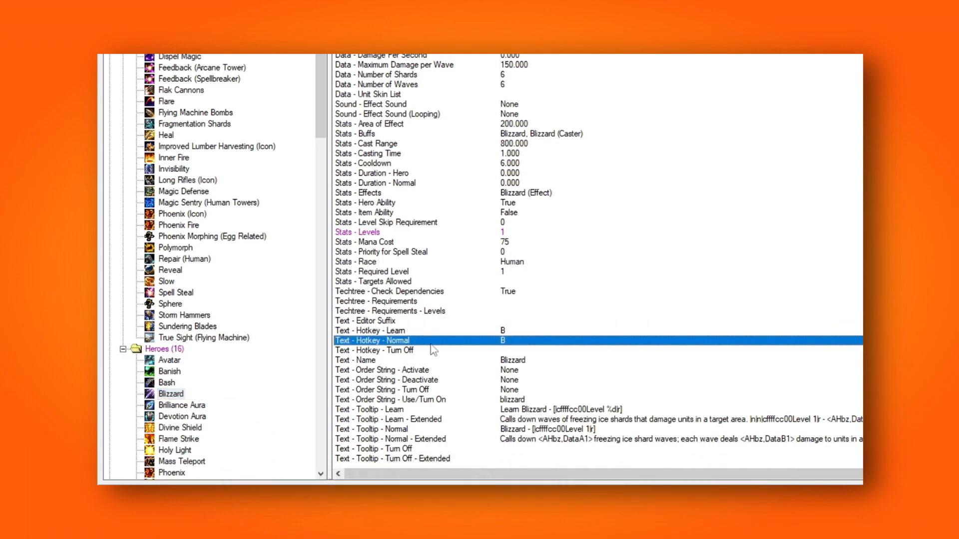
# Examine Blizzard's Text - Hotkey fields for Learn, Normal and Turn Off
pyautogui.click(446, 351)
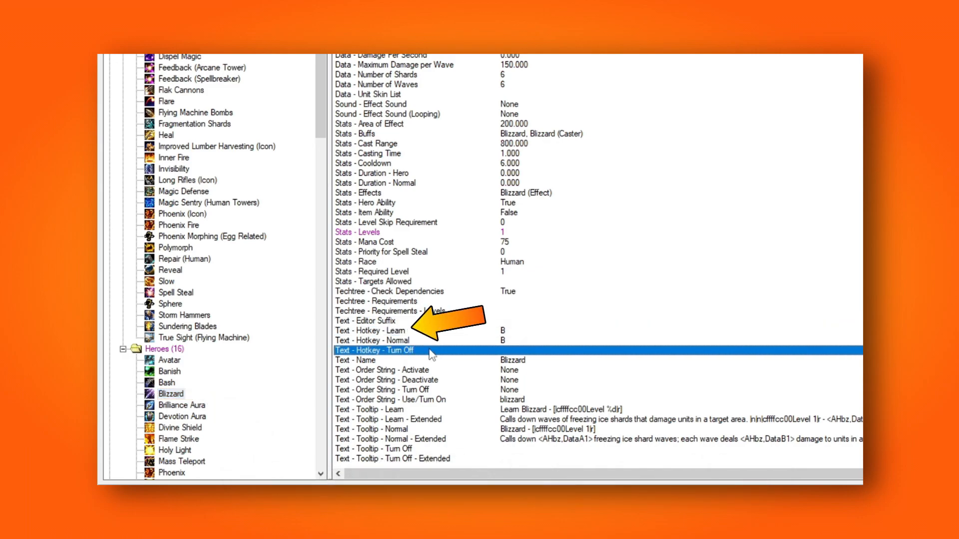
pyautogui.press('Up')
pyautogui.press('Up')
pyautogui.press('Down')
pyautogui.press('Down')
pyautogui.press('Down')
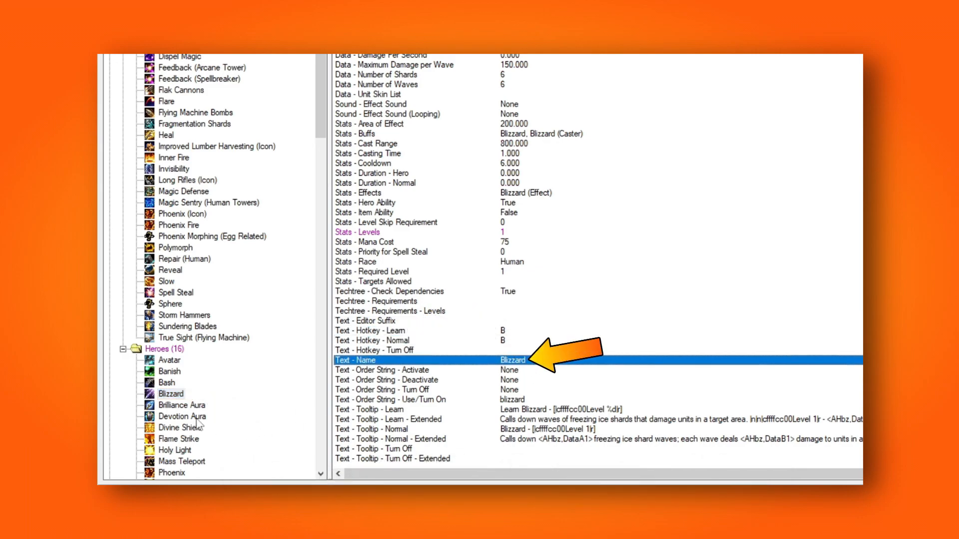
# Compare Blizzard's Text - Name field with its entry in the Heroes ability list
pyautogui.click(176, 396)
pyautogui.click(523, 363)
pyautogui.click(184, 395)
pyautogui.click(417, 361)
# Examine Blizzard's Text - Order String fields for Activate, Deactivate, Turn Off and Use/Turn On
pyautogui.click(418, 372)
pyautogui.click(421, 384)
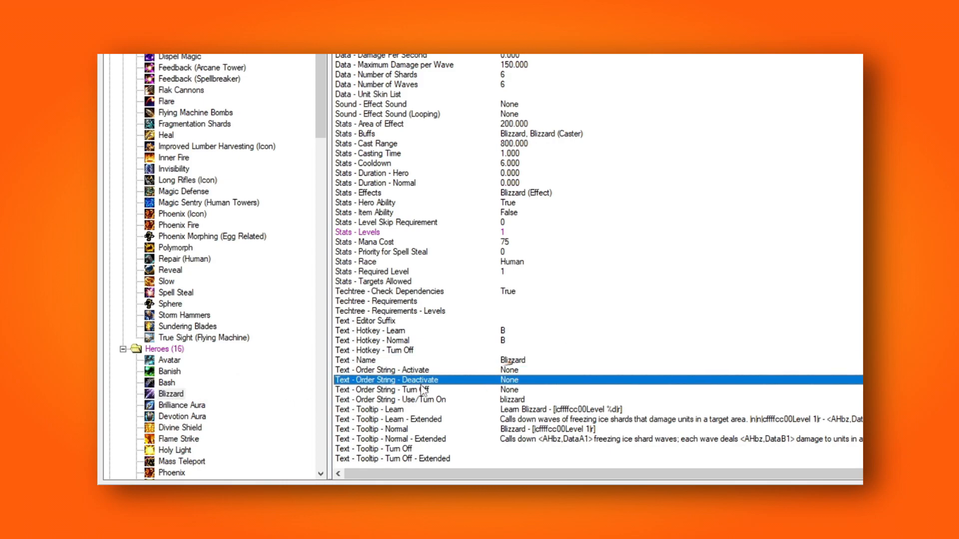
pyautogui.click(422, 389)
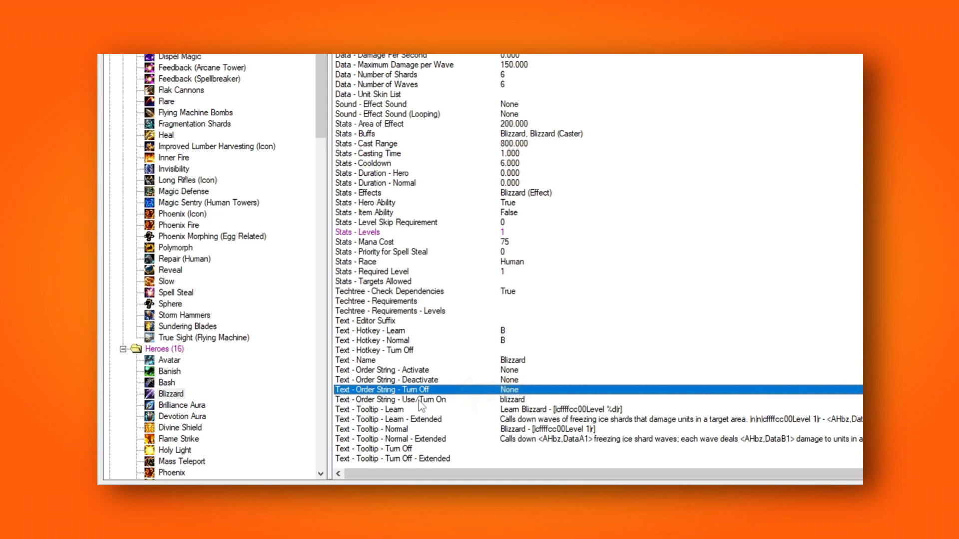
pyautogui.click(420, 399)
pyautogui.click(415, 389)
pyautogui.click(418, 370)
pyautogui.click(425, 380)
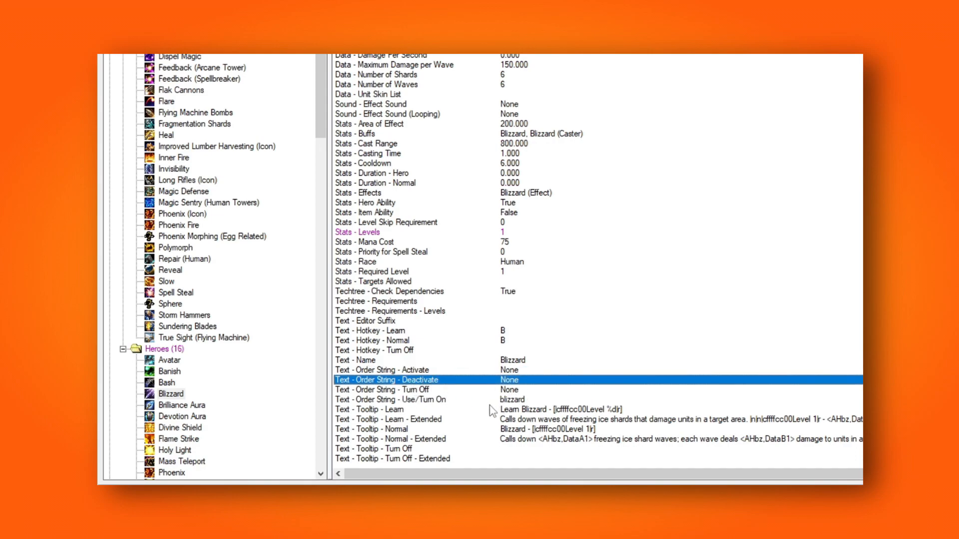
# Examine Blizzard's Text - Tooltip fields for Learn, Learn - Extended, Normal, Normal - Extended and Turn Off
pyautogui.click(458, 410)
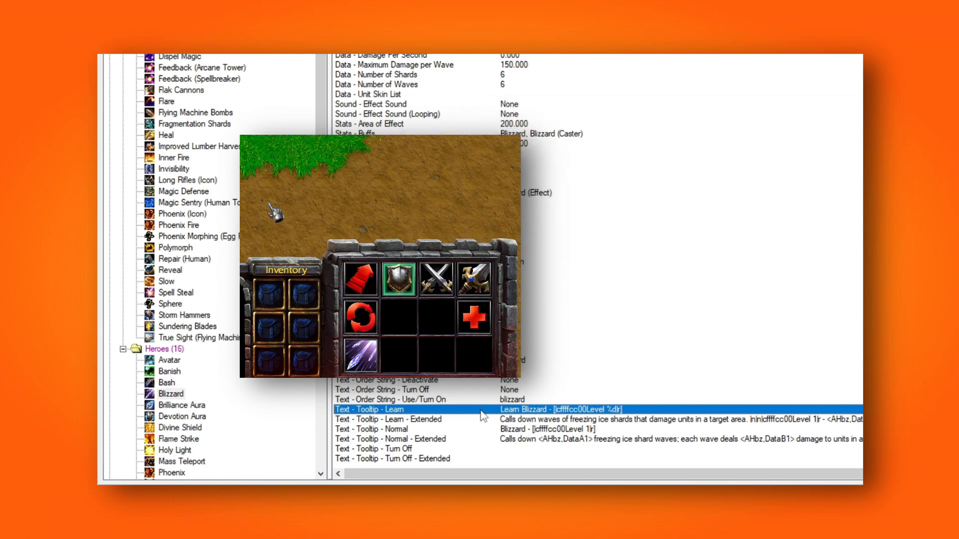
pyautogui.click(477, 419)
pyautogui.click(469, 432)
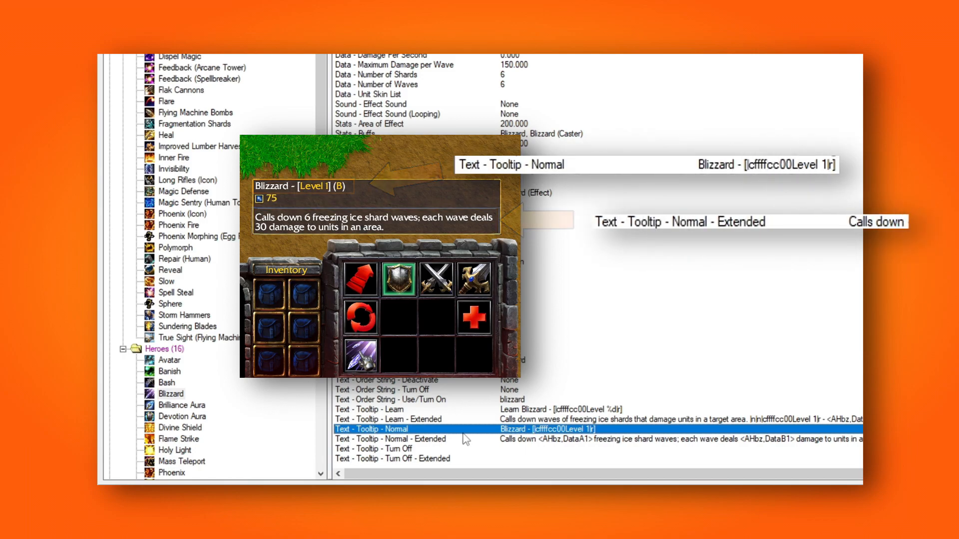
pyautogui.click(466, 439)
pyautogui.click(412, 450)
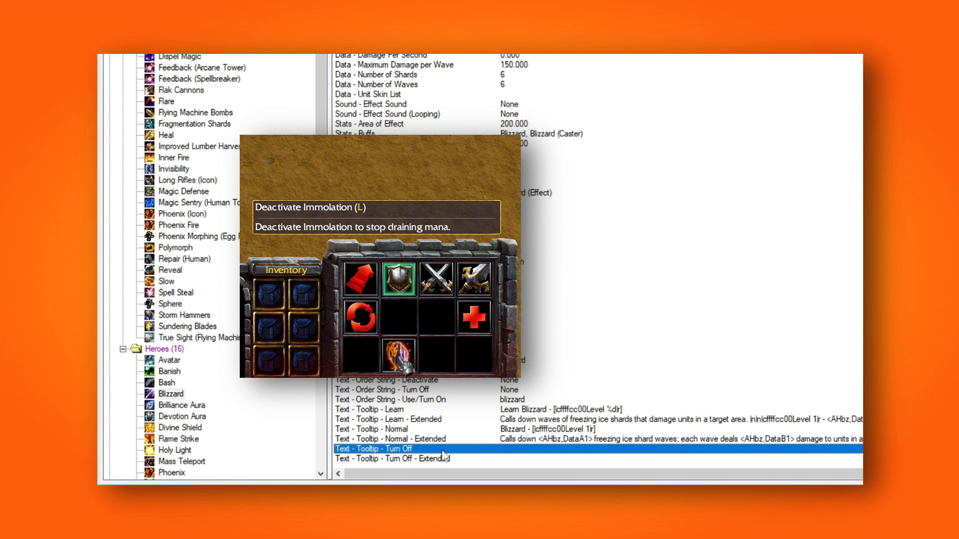